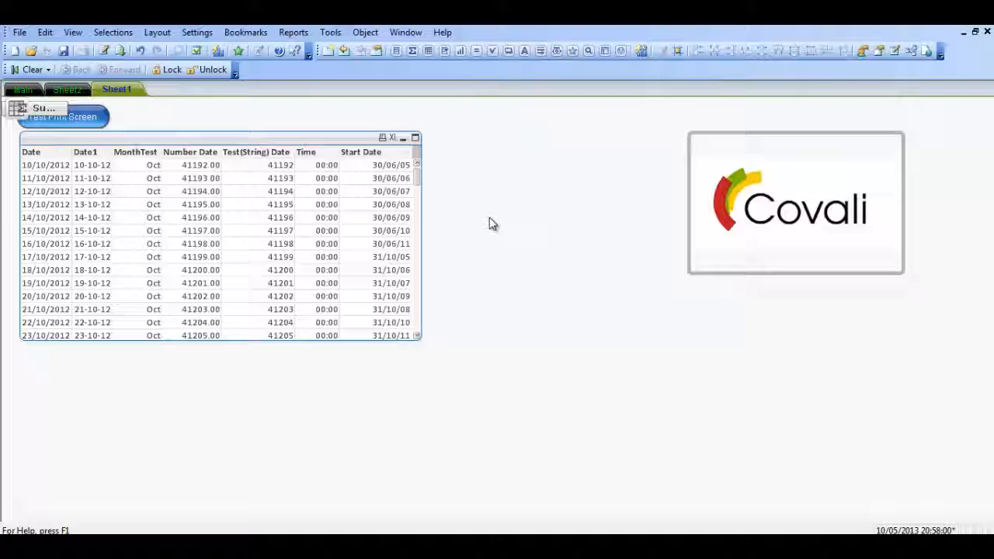
Create a straight table chart without dimensions, using the expression Sum (Value), and place it below the date table.
{"action": "left_click", "coordinate": [461, 51]}
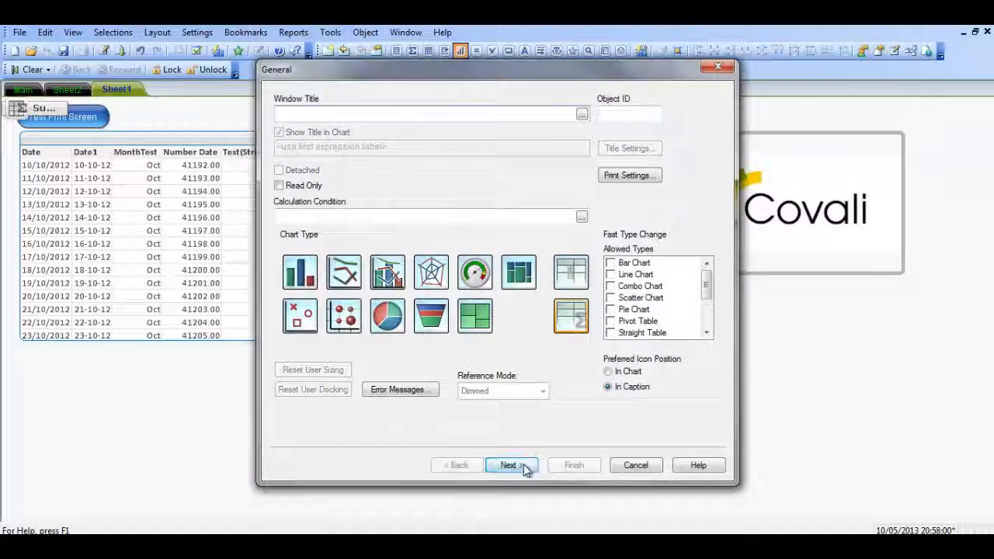
{"action": "left_click", "coordinate": [512, 465]}
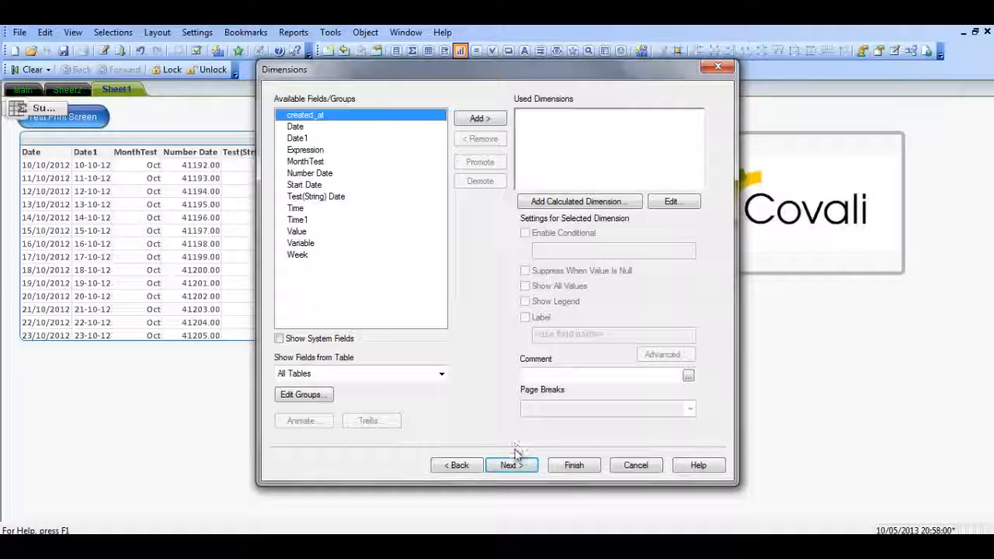
{"action": "left_click", "coordinate": [512, 466]}
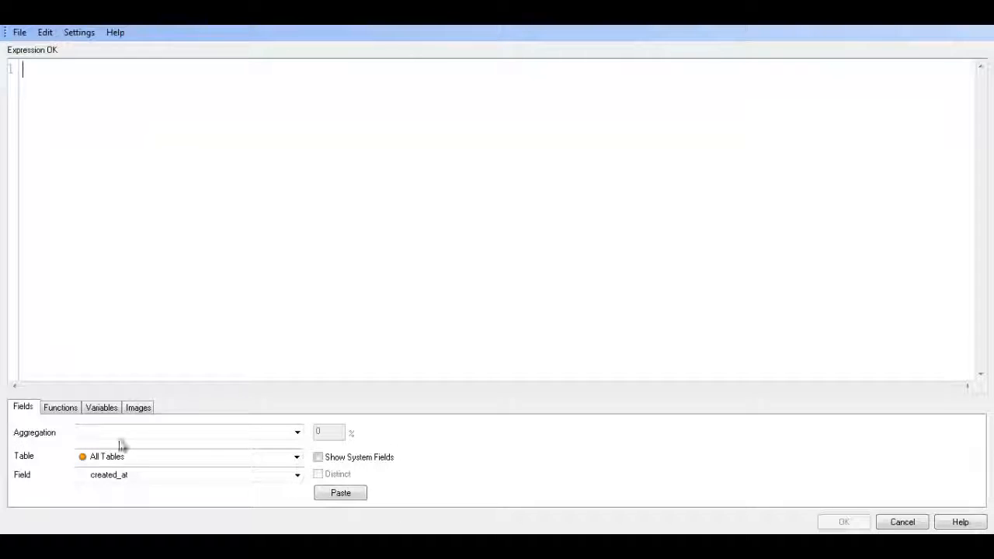
{"action": "left_click", "coordinate": [120, 435]}
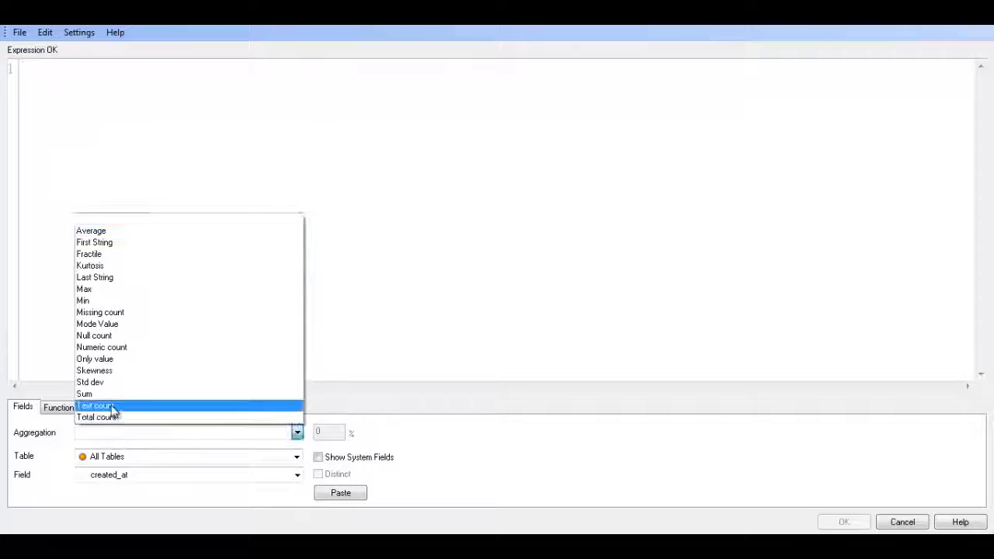
{"action": "left_click", "coordinate": [113, 394]}
{"action": "left_click", "coordinate": [127, 477]}
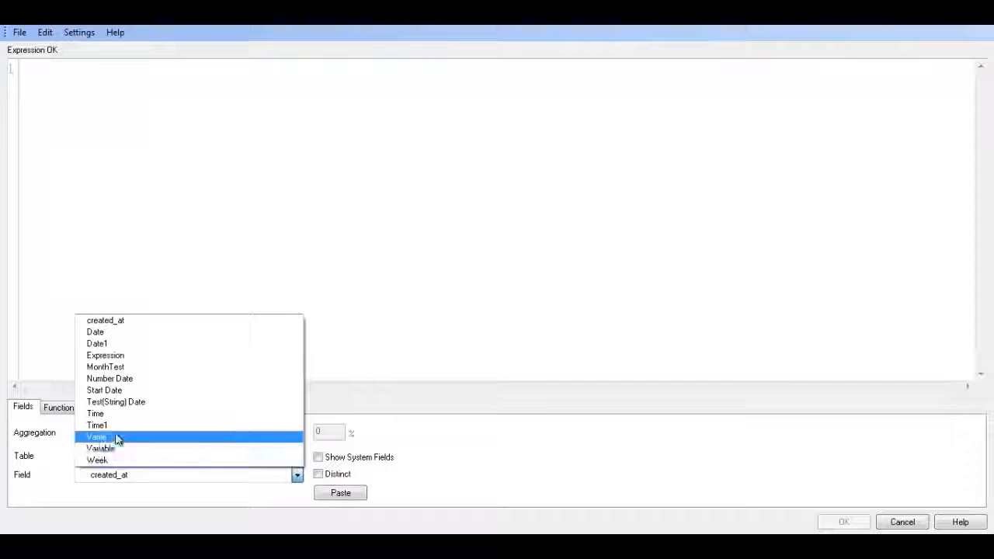
{"action": "left_click", "coordinate": [116, 437]}
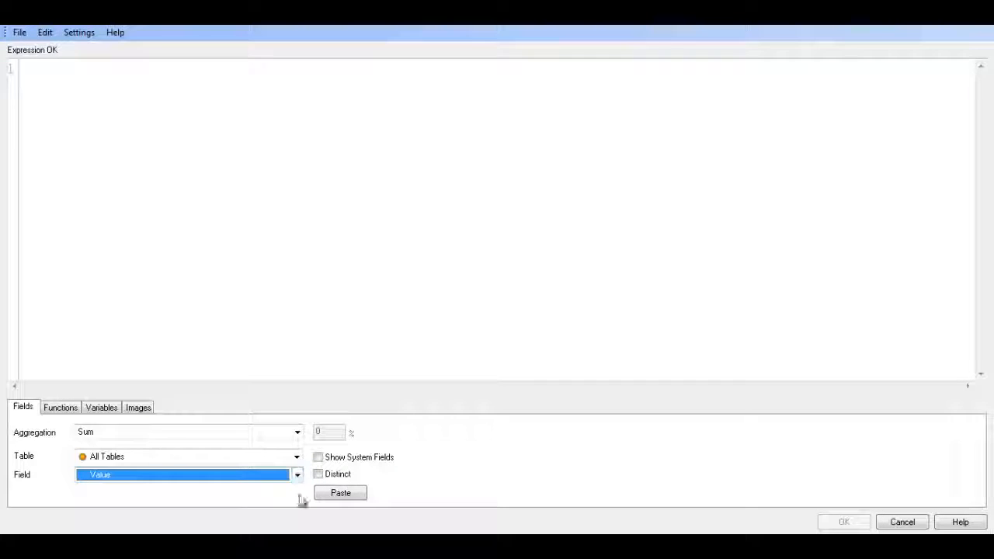
{"action": "left_click", "coordinate": [354, 494]}
{"action": "left_click", "coordinate": [862, 525]}
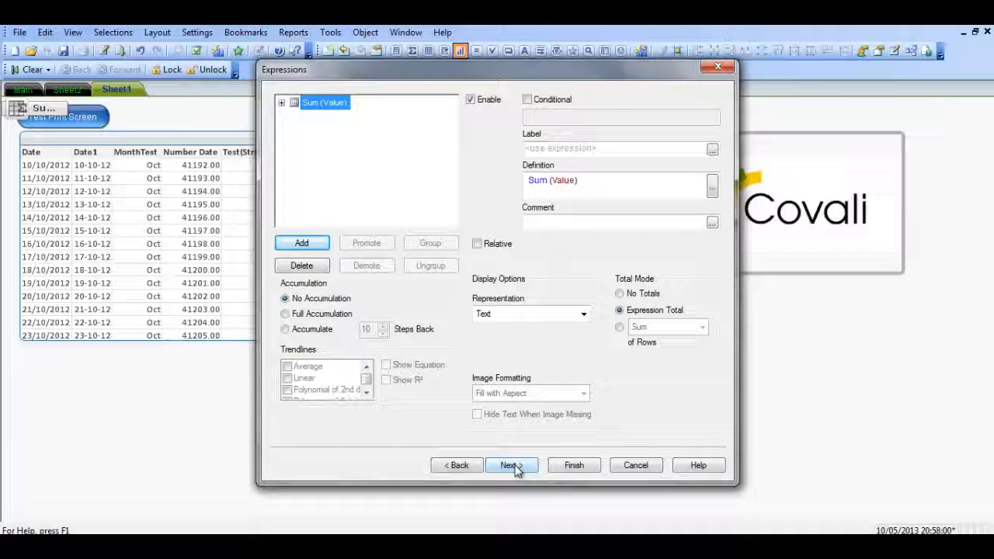
{"action": "left_click", "coordinate": [574, 465]}
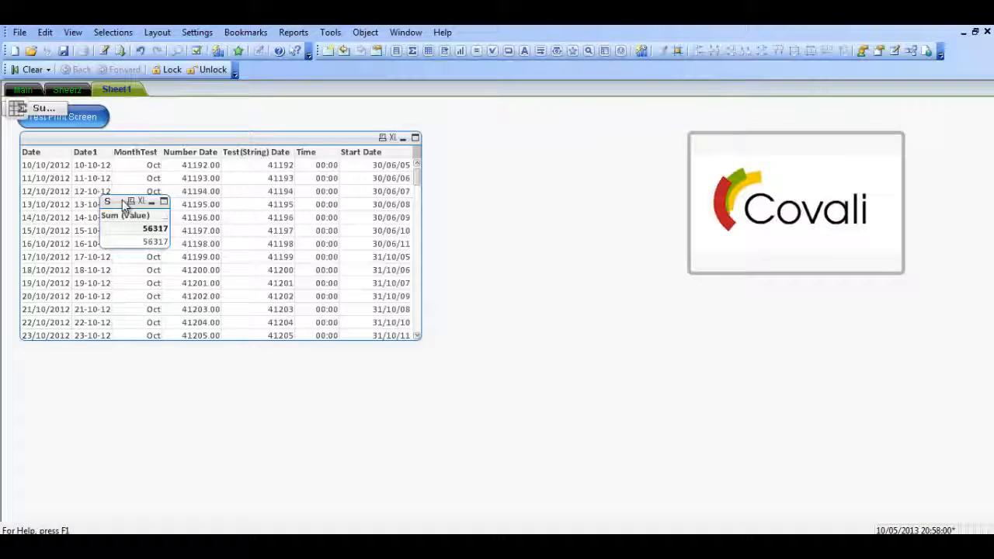
{"action": "left_click_drag", "start_coordinate": [123, 204], "coordinate": [369, 381]}
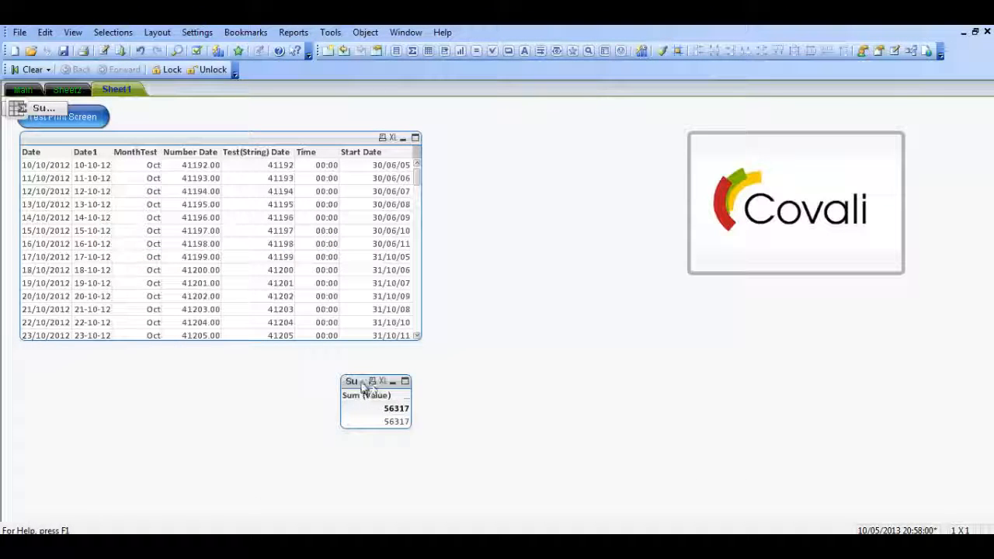
Set the Sum (Value) chart's caption title to "between Dates", and widen and reposition the chart beneath the date table.
{"action": "right_click", "coordinate": [366, 385]}
{"action": "left_click", "coordinate": [398, 132]}
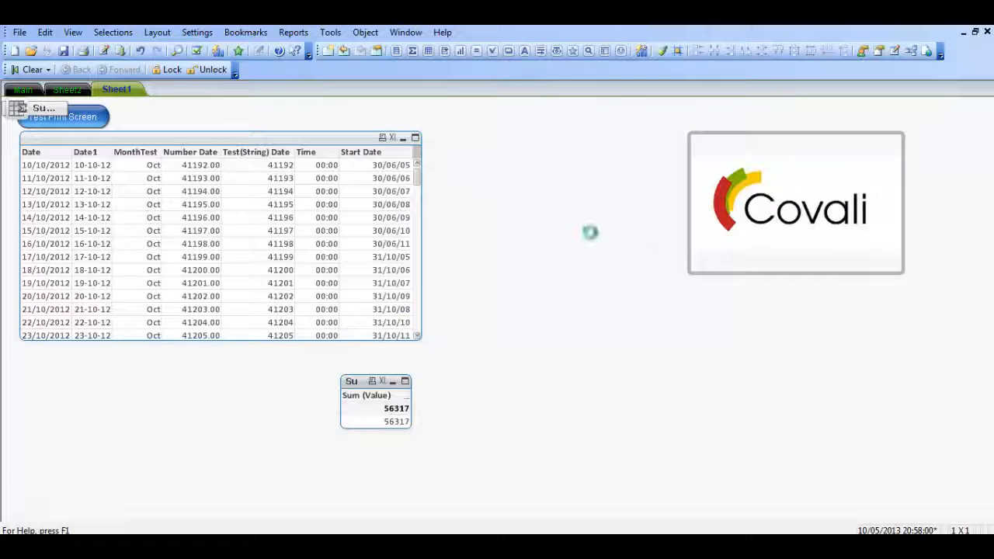
{"action": "left_click", "coordinate": [723, 93]}
{"action": "left_click", "coordinate": [723, 93]}
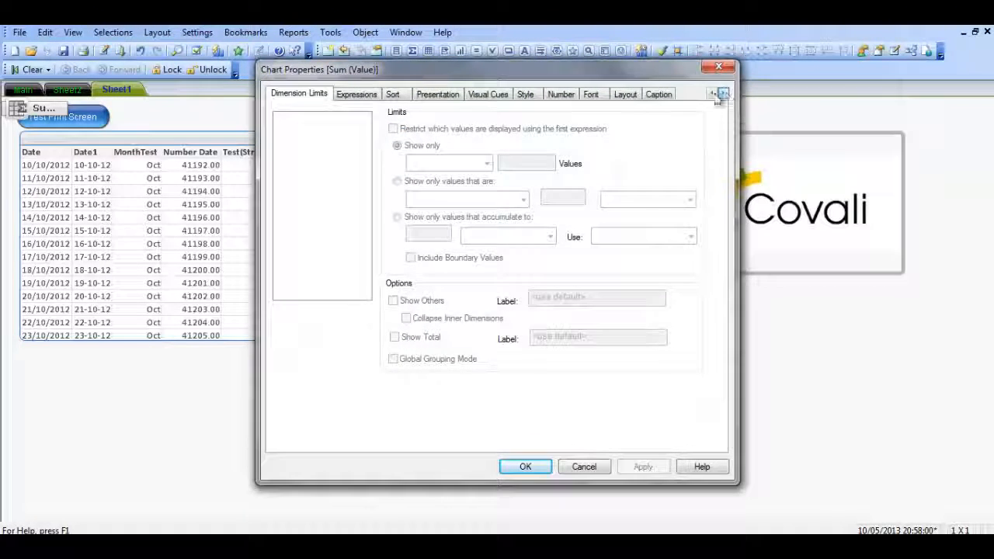
{"action": "left_click", "coordinate": [659, 94]}
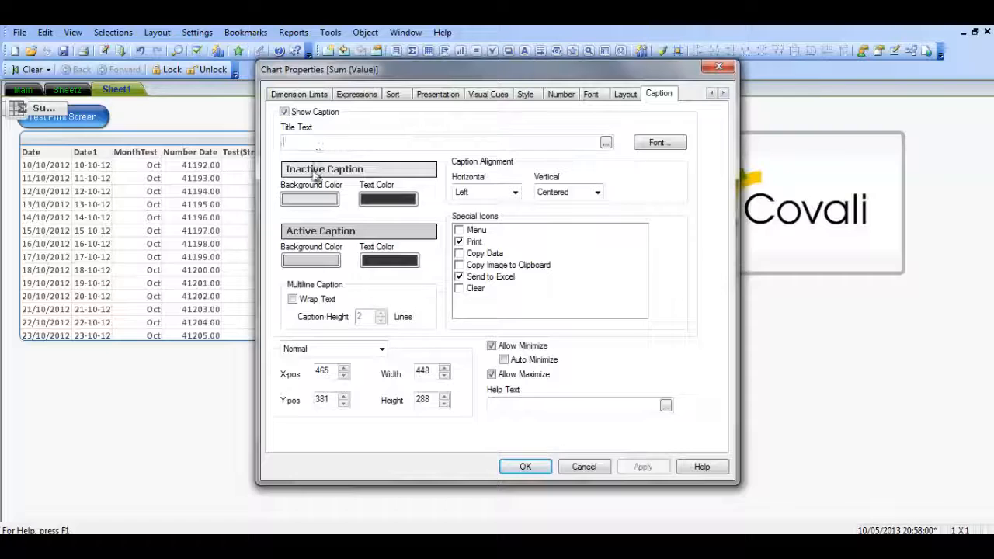
{"action": "type", "text": "be"}
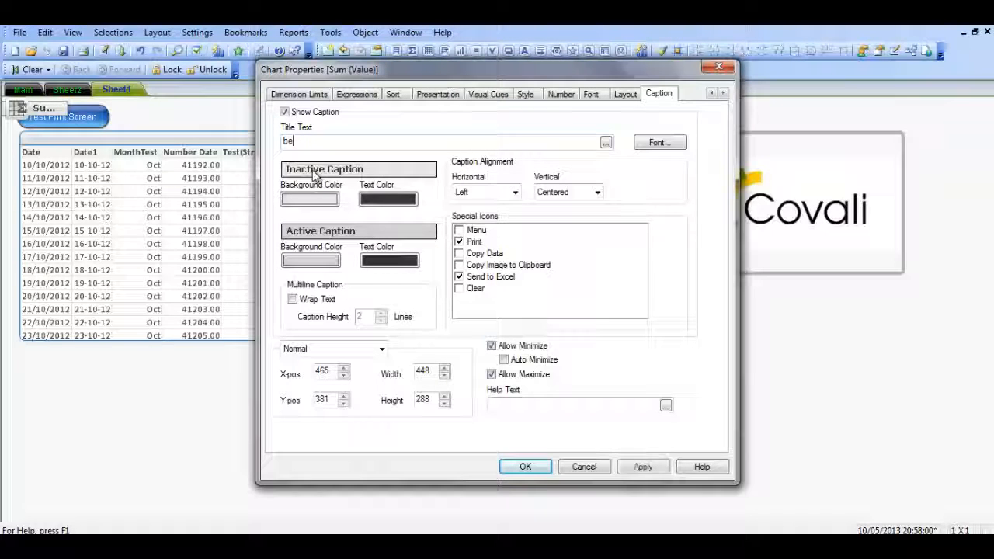
{"action": "type", "text": "lween "}
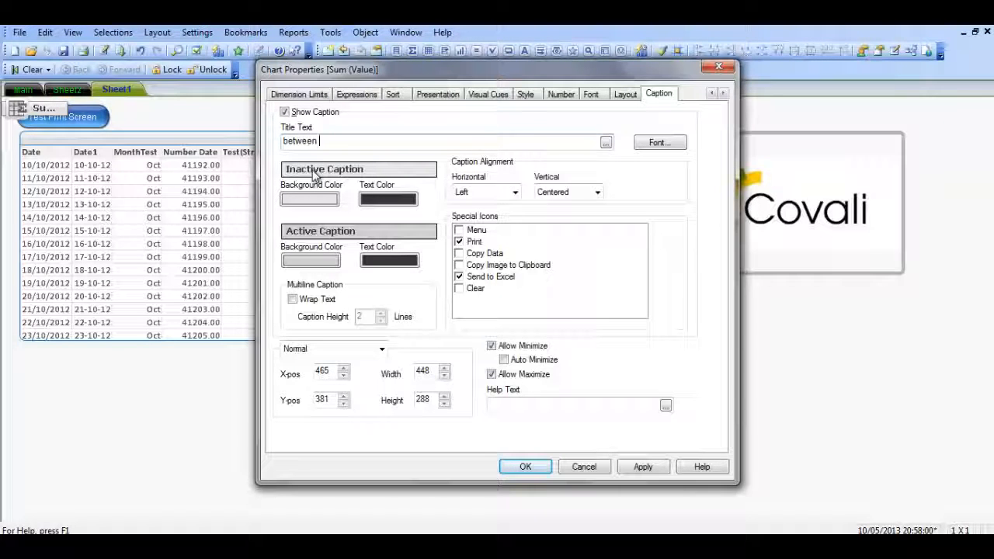
{"action": "type", "text": "Dates"}
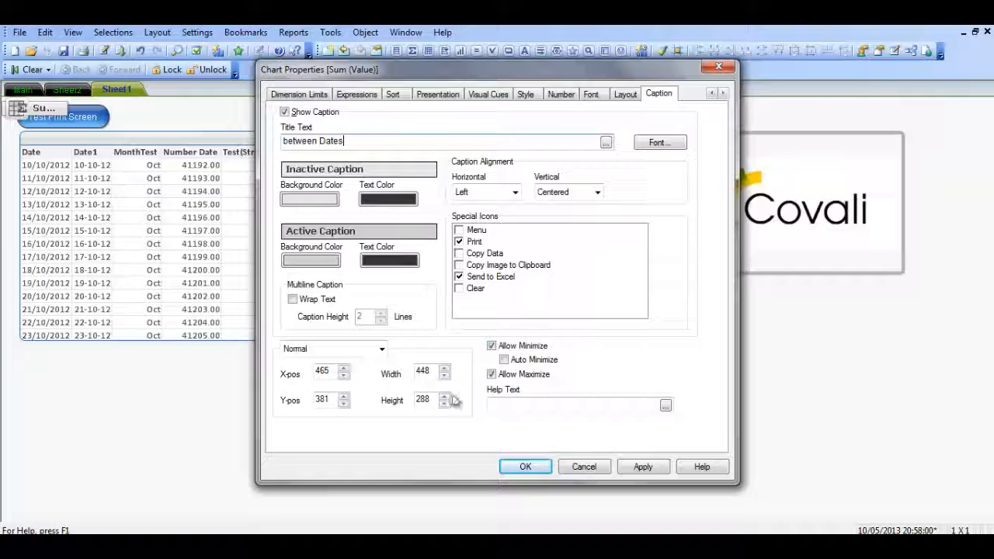
{"action": "left_click", "coordinate": [526, 467]}
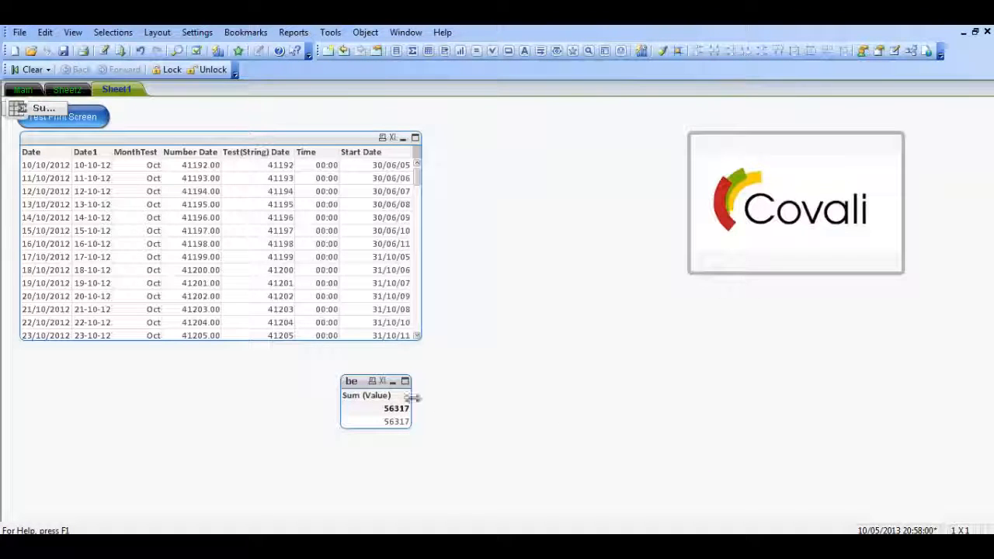
{"action": "left_click_drag", "start_coordinate": [409, 399], "coordinate": [562, 408]}
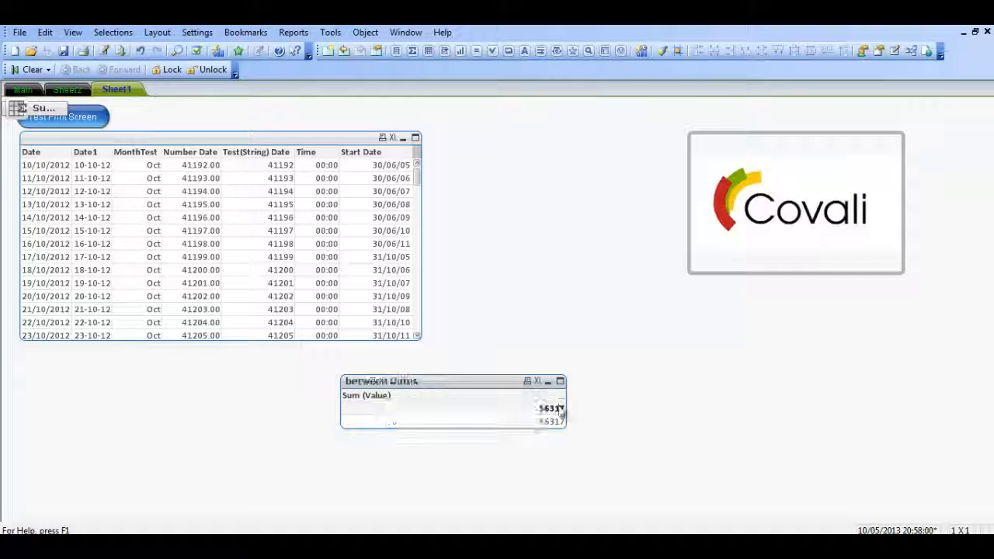
{"action": "left_click_drag", "start_coordinate": [482, 386], "coordinate": [351, 389]}
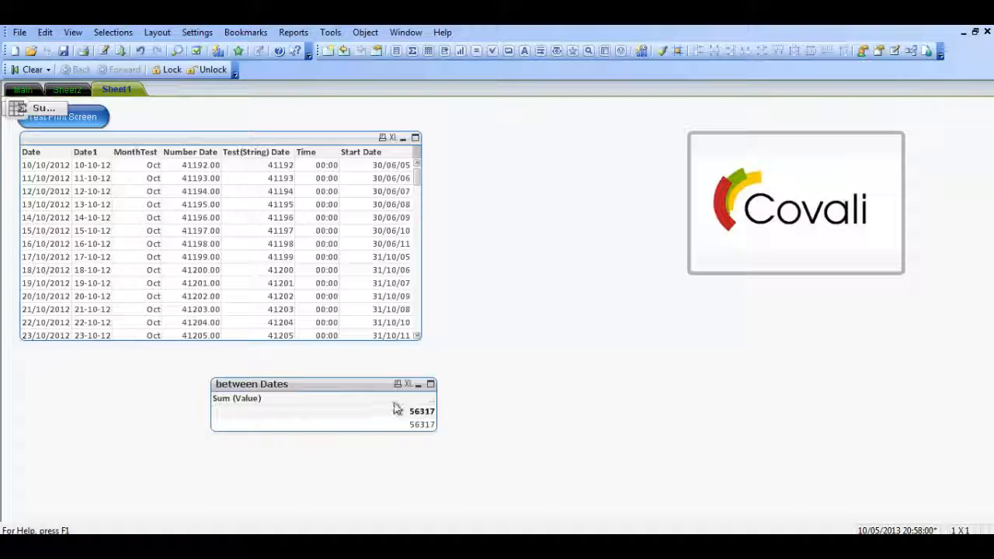
Open the chart's Sum (Value) definition for editing and move the space inside the parenthesis, giving Sum( Value).
{"action": "right_click", "coordinate": [414, 401]}
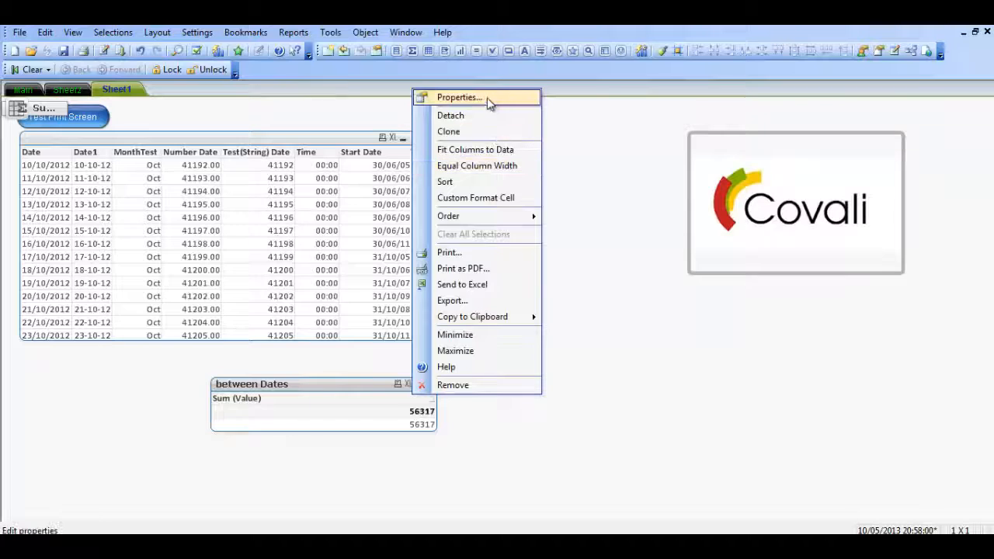
{"action": "left_click", "coordinate": [490, 100]}
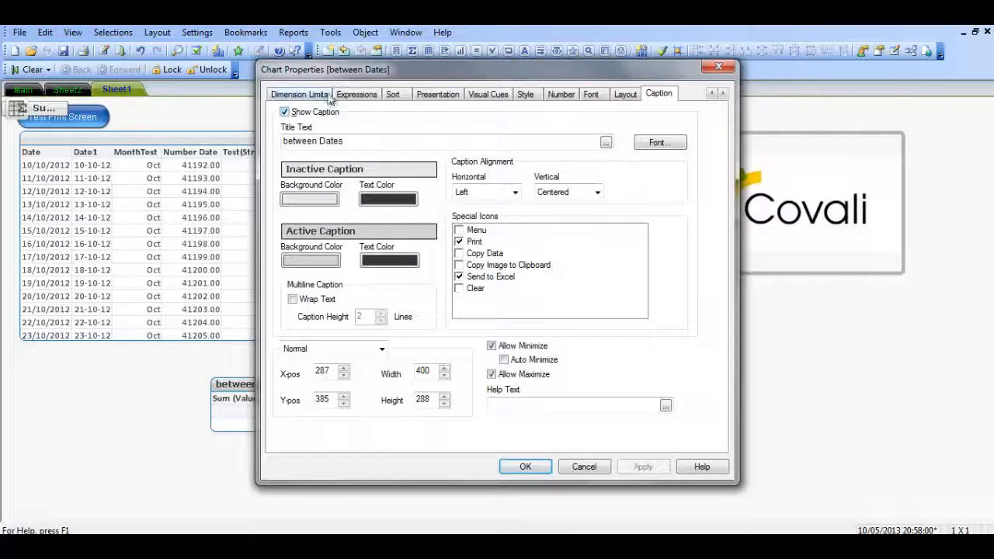
{"action": "left_click", "coordinate": [357, 94]}
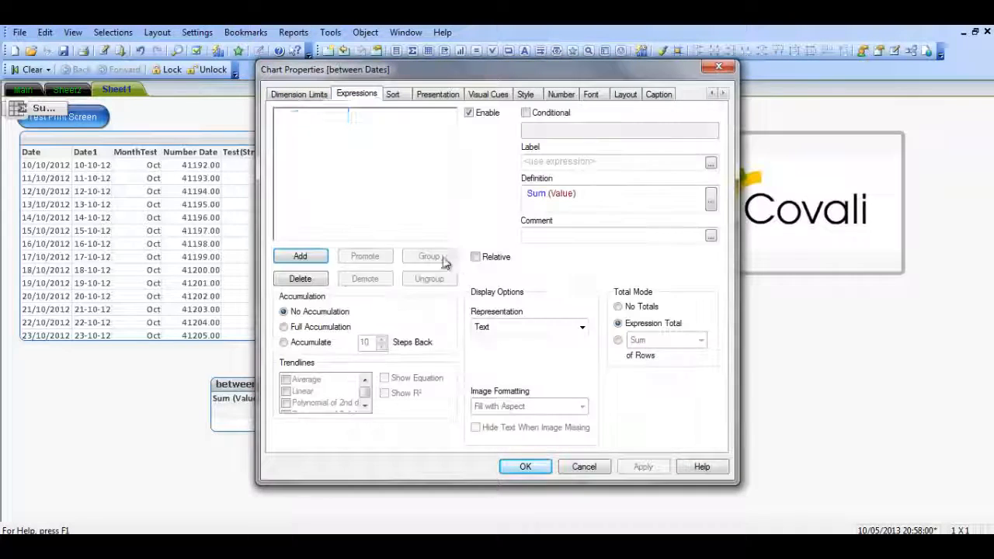
{"action": "left_click", "coordinate": [711, 200]}
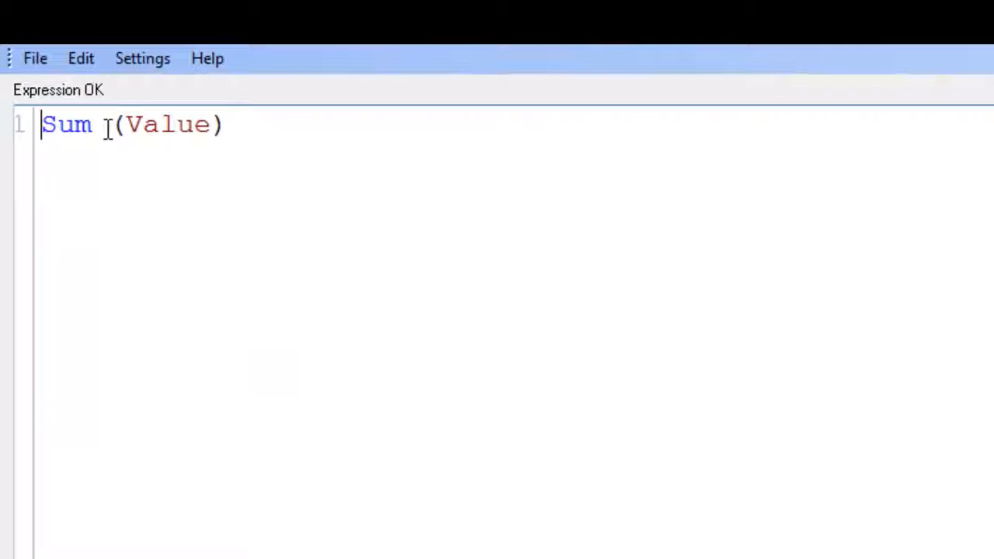
{"action": "left_click", "coordinate": [117, 126]}
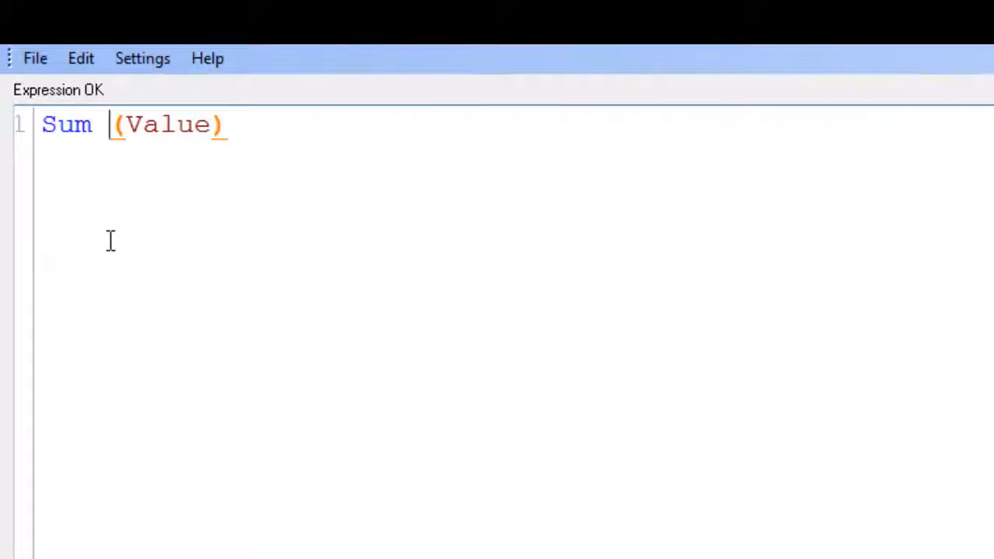
{"action": "key", "text": "BackSpace"}
{"action": "left_click", "coordinate": [108, 125]}
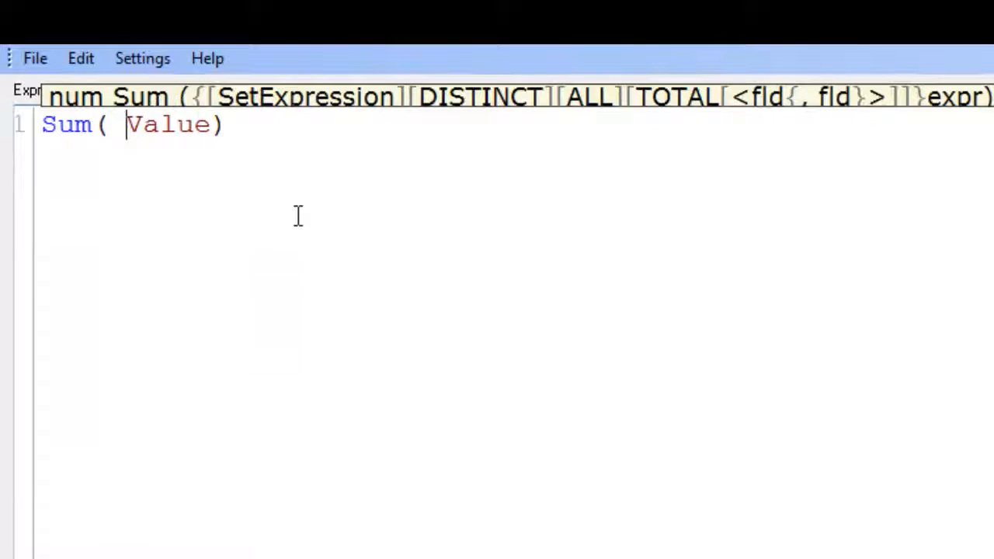
{"action": "left_click", "coordinate": [286, 120]}
{"action": "left_click", "coordinate": [108, 125]}
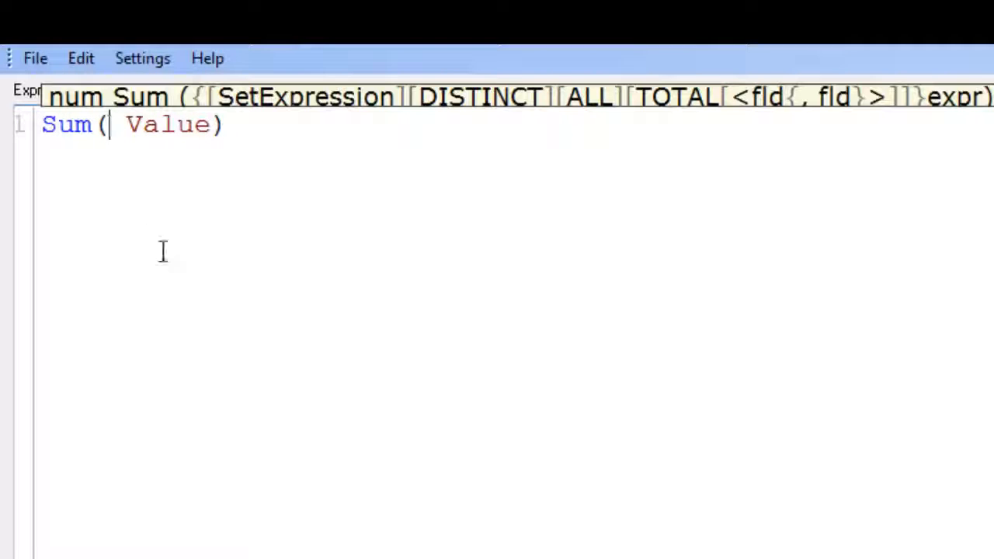
Insert the set modifier {<Date>} before Value in the Sum expression.
{"action": "type", "text": "{}"}
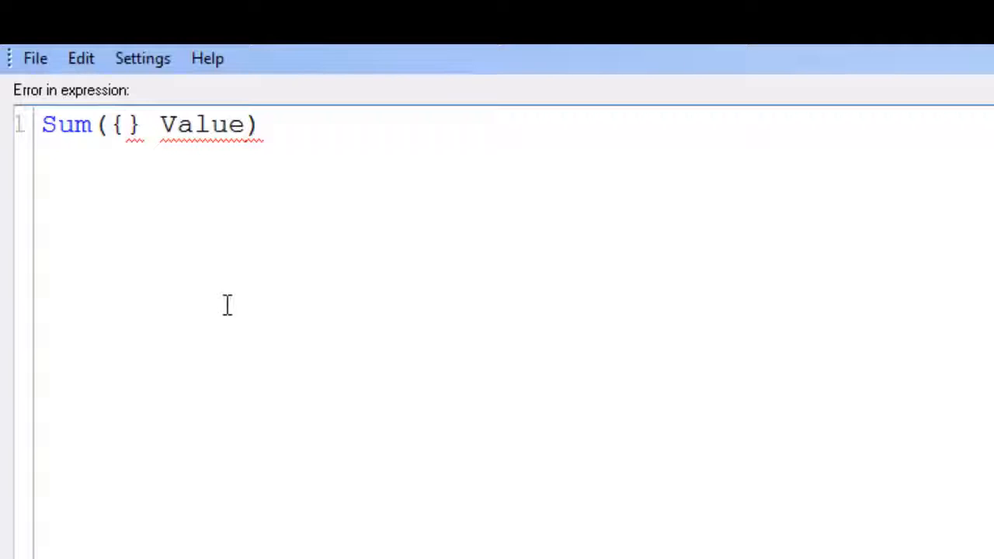
{"action": "type", "text": "<>"}
{"action": "key", "text": "Left"}
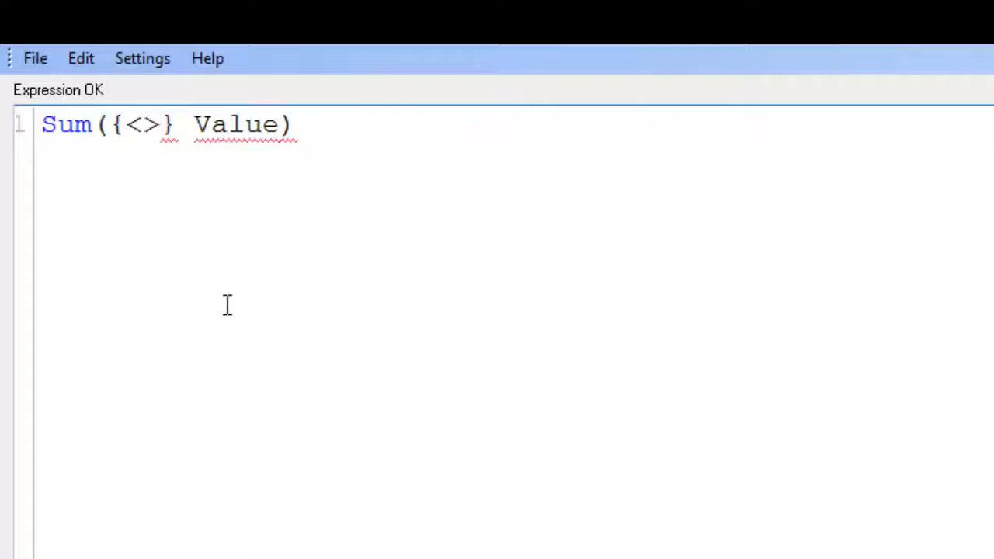
{"action": "type", "text": "d"}
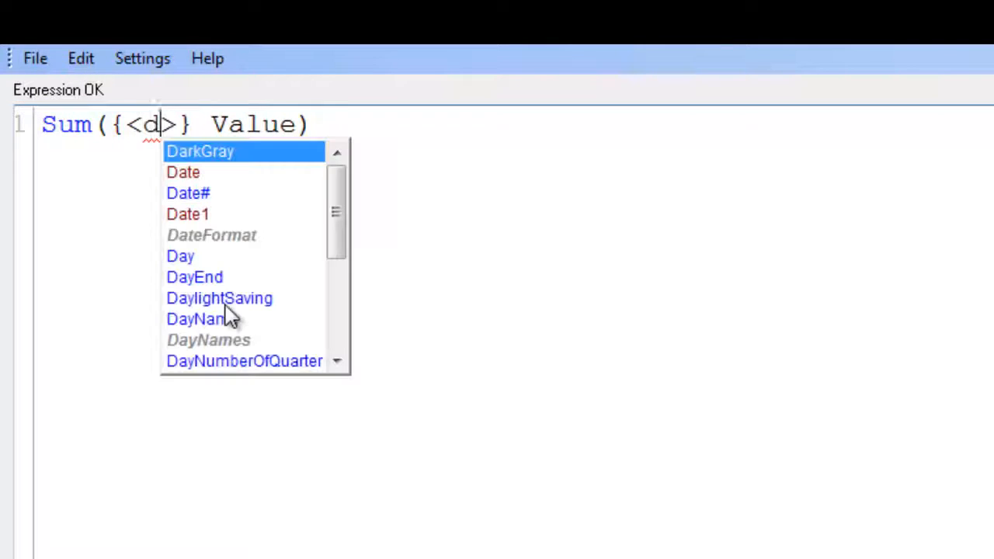
{"action": "key", "text": "BackSpace"}
{"action": "type", "text": "Date"}
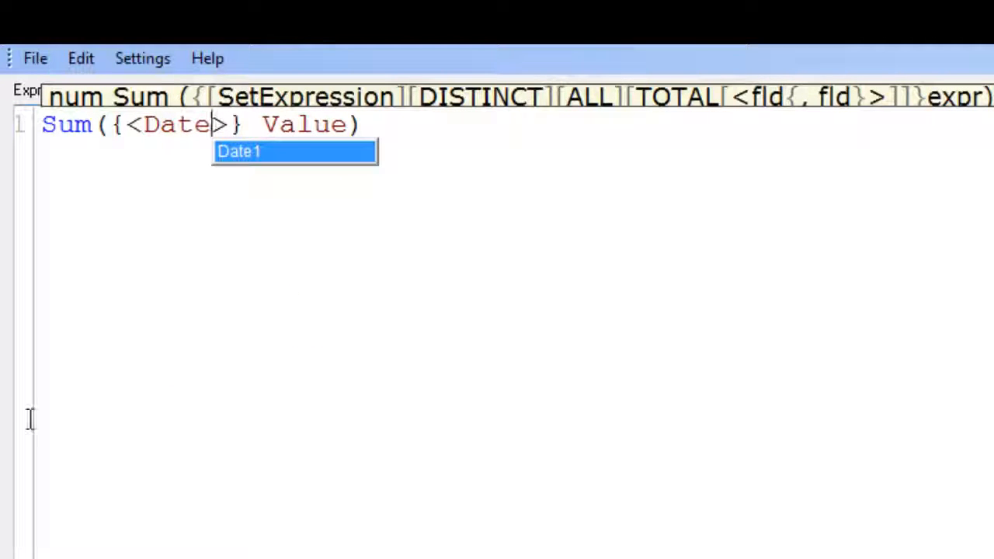
{"action": "left_click", "coordinate": [519, 122]}
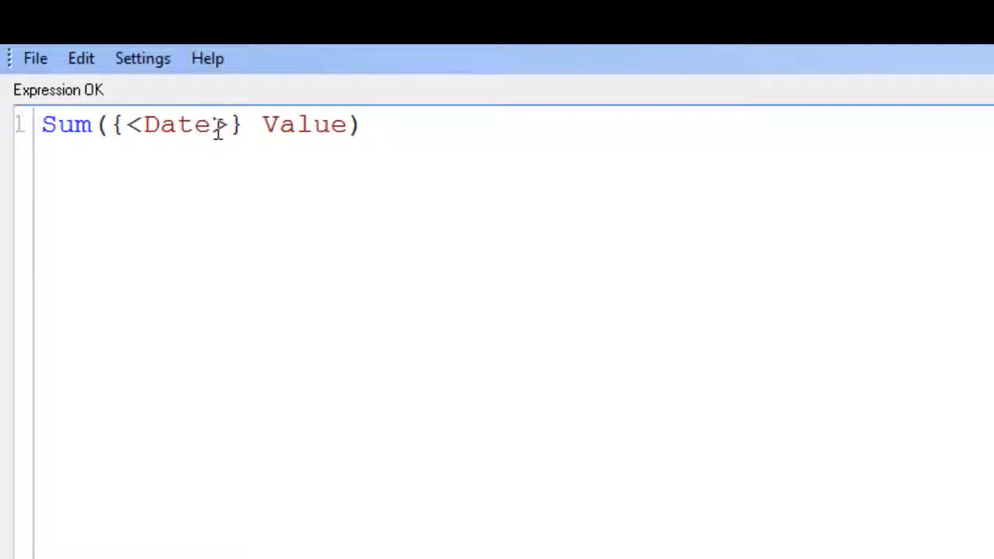
Extend the set modifier to {<Date = {">="}>}, giving the Date field a quoted search that starts with >=.
{"action": "type", "text": "= "}
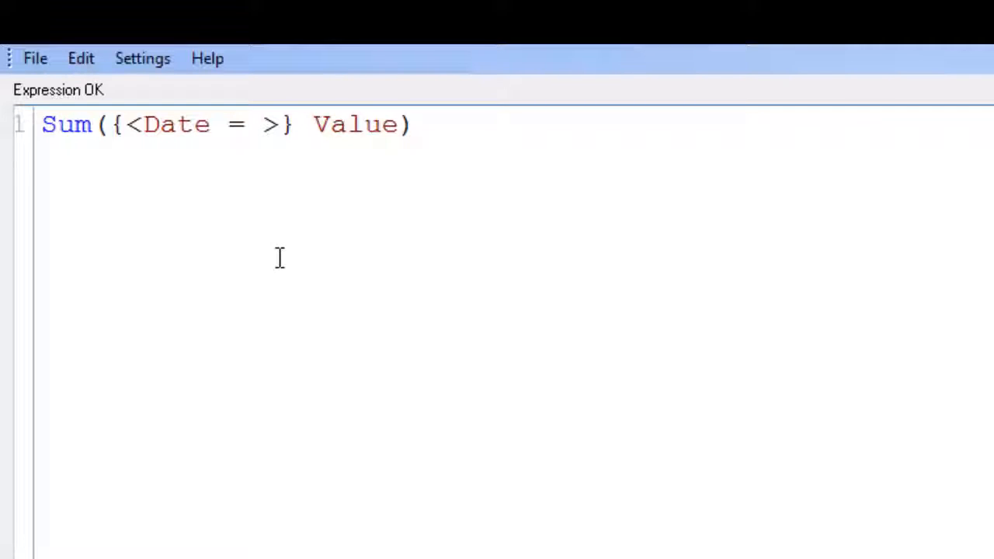
{"action": "type", "text": "{}"}
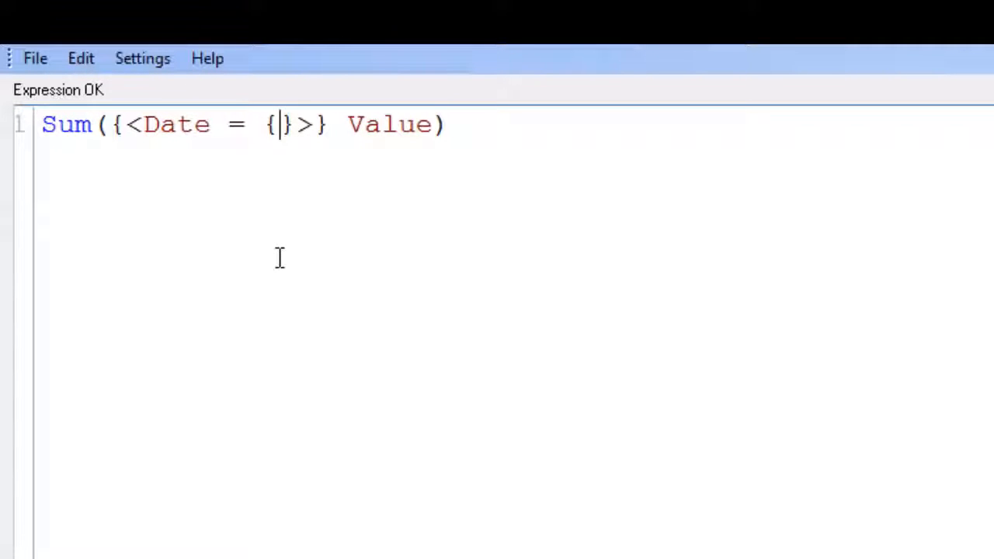
{"action": "type", "text": "\"\""}
{"action": "key", "text": "Left"}
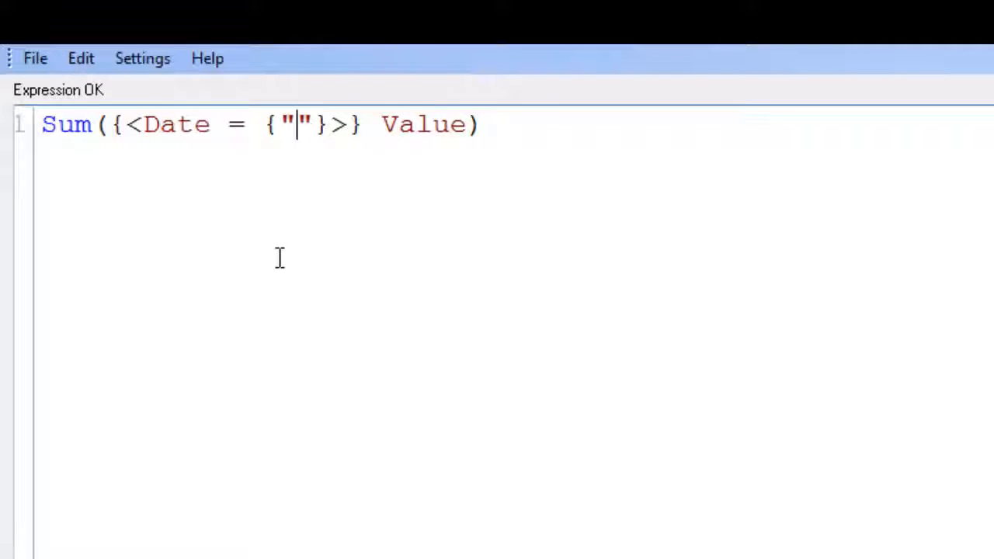
{"action": "type", "text": ">"}
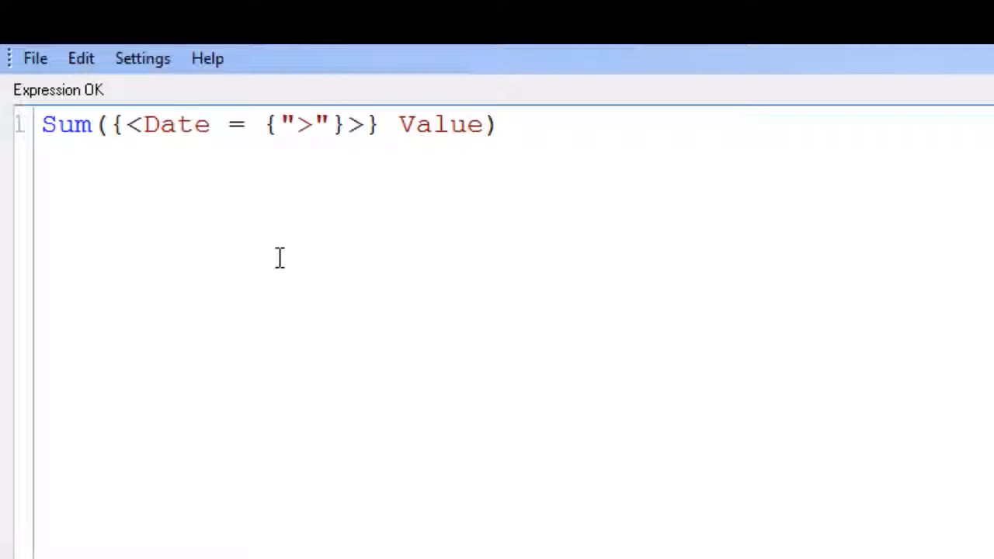
{"action": "type", "text": "="}
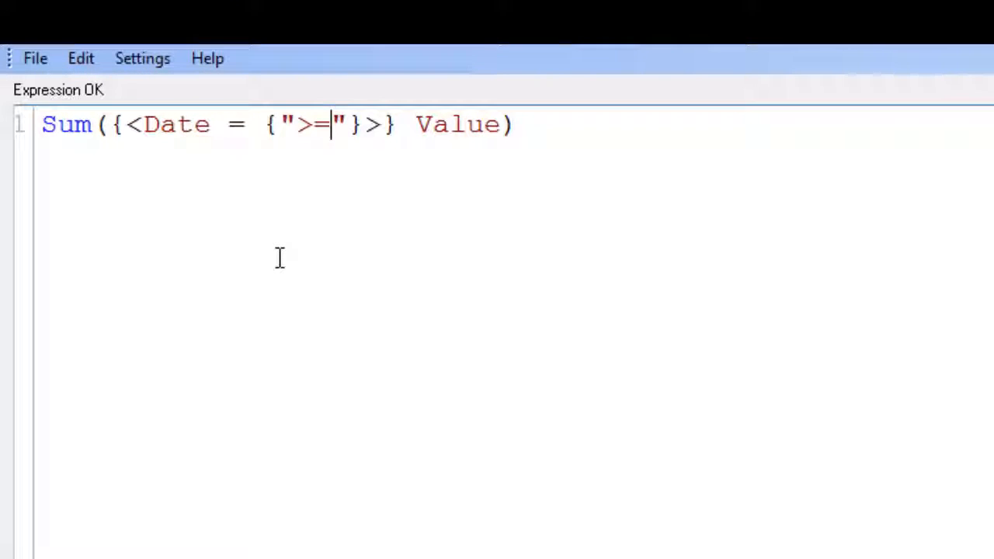
{"action": "type", "text": "$(= )\"}>}"}
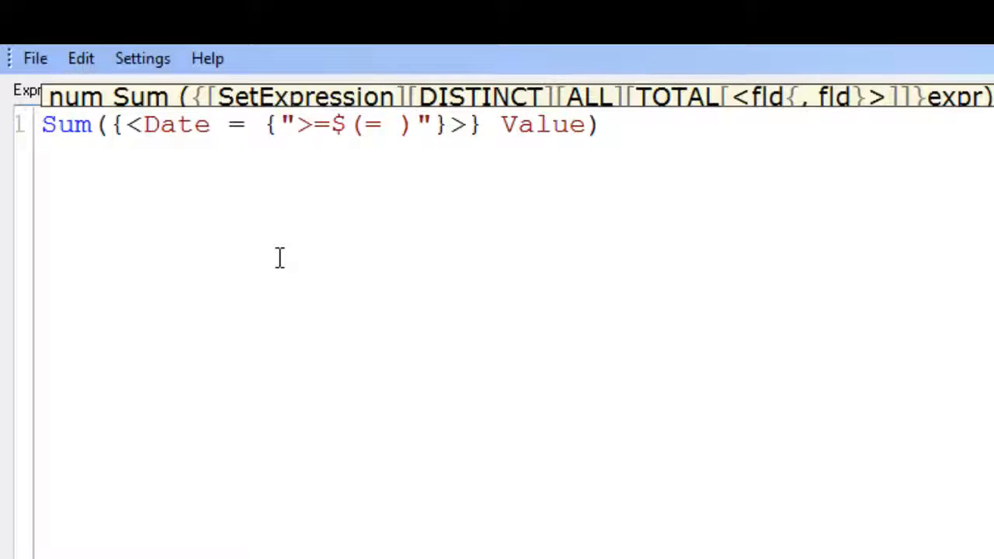
Add empty dollar-sign expansions for both date limits, so the quoted search reads >=$(= )<=$(=).
{"action": "type", "text": "<=$"}
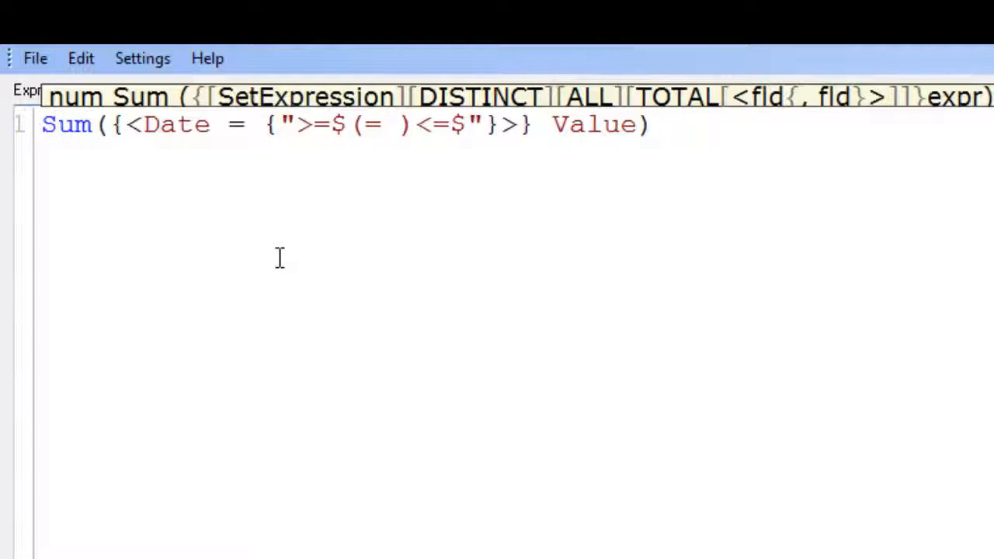
{"action": "type", "text": "(=)"}
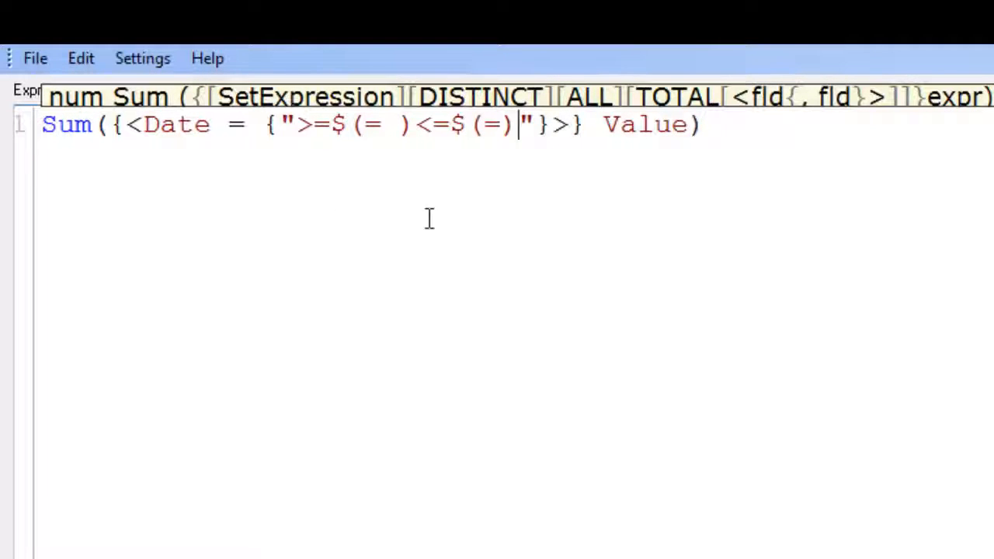
{"action": "left_click", "coordinate": [748, 117]}
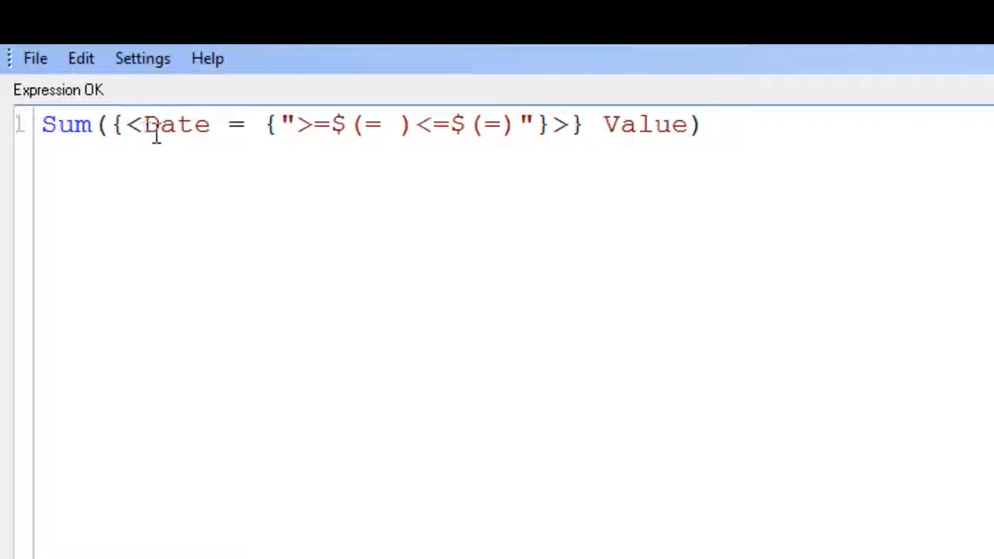
Dismiss the Windows color scheme prompt and clear the text selection in the expression.
{"action": "left_click_drag", "start_coordinate": [139, 128], "coordinate": [213, 143]}
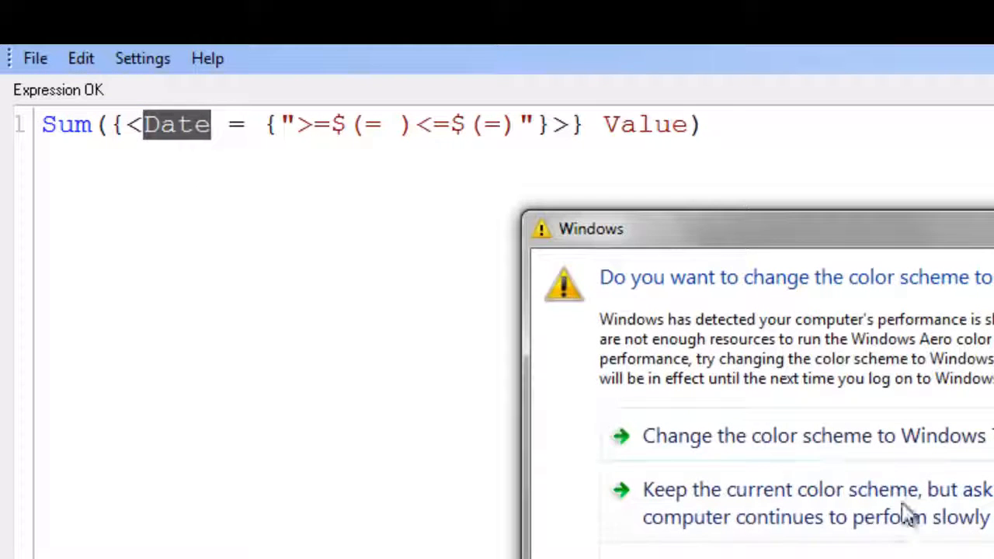
{"action": "left_click", "coordinate": [879, 443]}
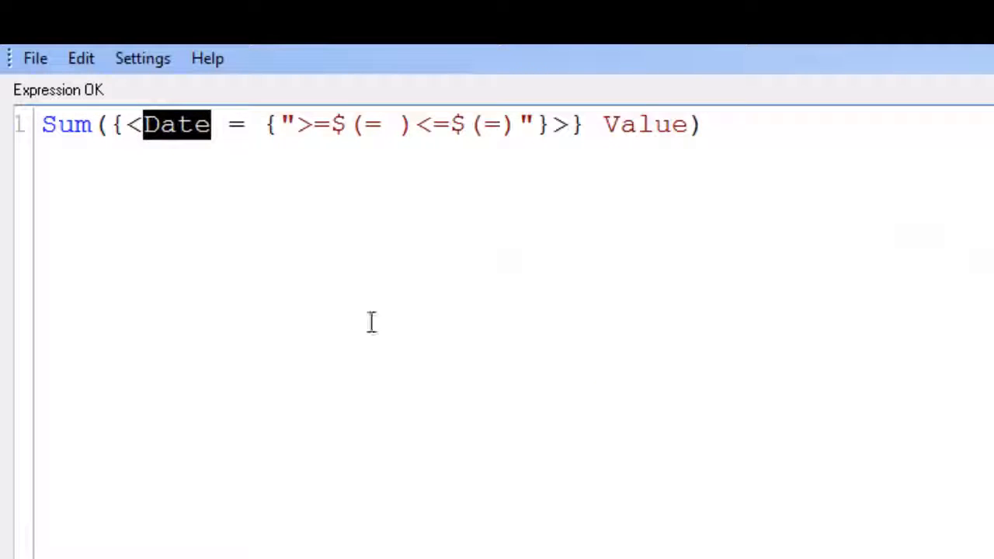
{"action": "left_click", "coordinate": [761, 118]}
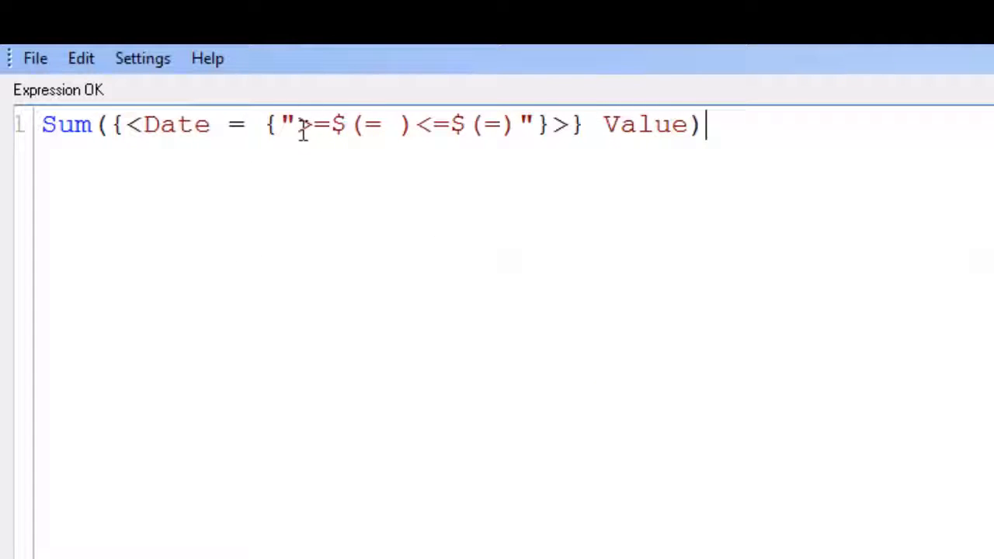
{"action": "left_click_drag", "start_coordinate": [39, 124], "coordinate": [721, 126]}
{"action": "left_click", "coordinate": [721, 126]}
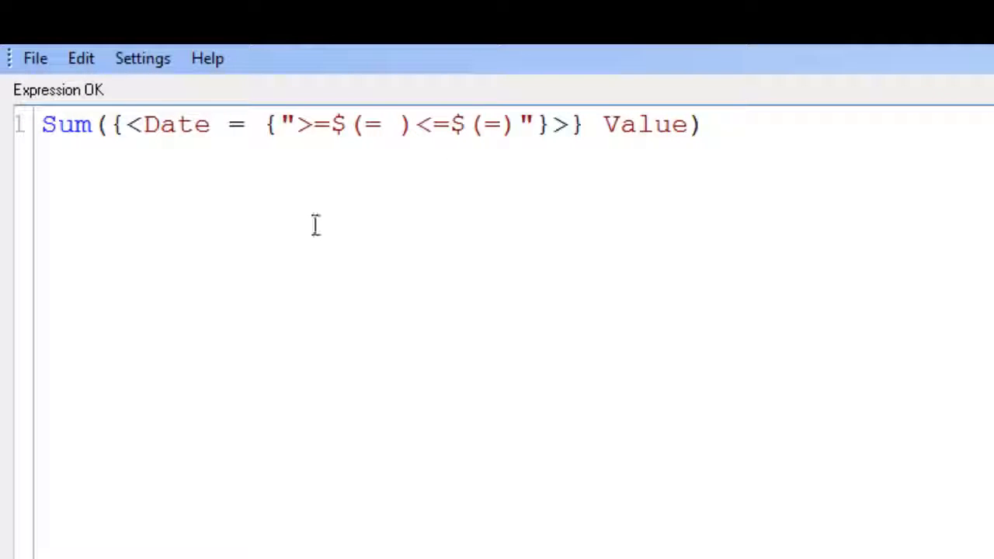
Fill the lower limit's expansion with DATE(MAX(Date)-7) and remove the extra space before its closing parenthesis.
{"action": "left_click", "coordinate": [382, 124]}
{"action": "type", "text": "DA"}
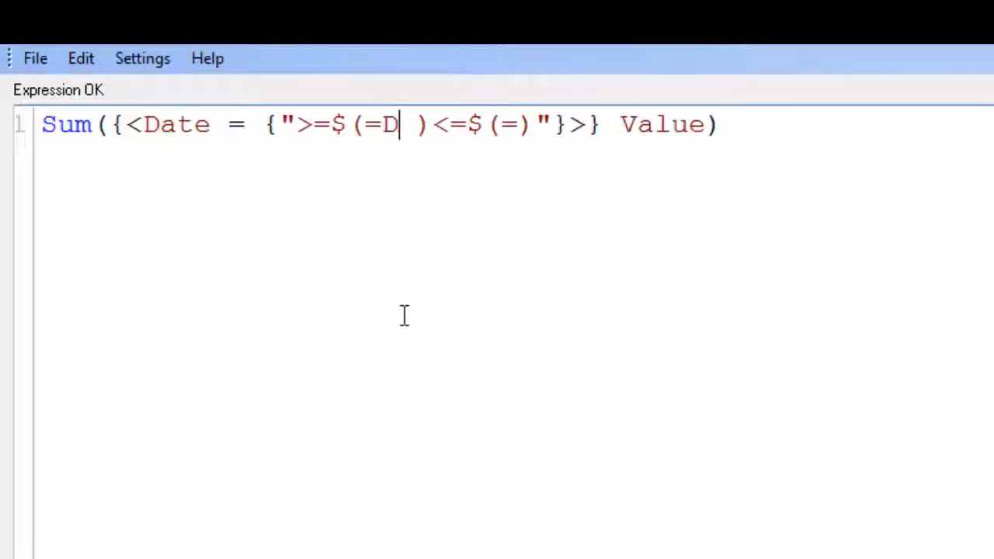
{"action": "type", "text": "TE()"}
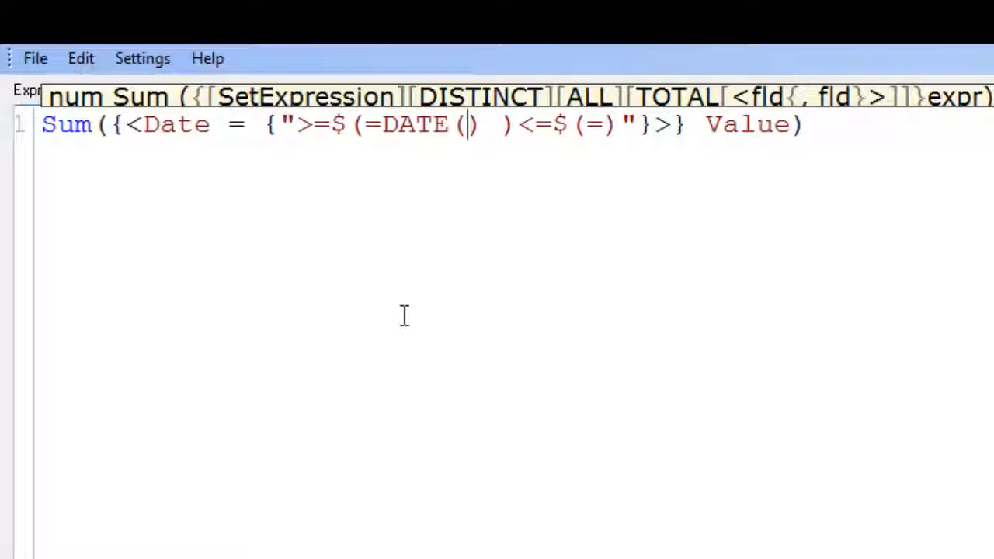
{"action": "type", "text": "MAX"}
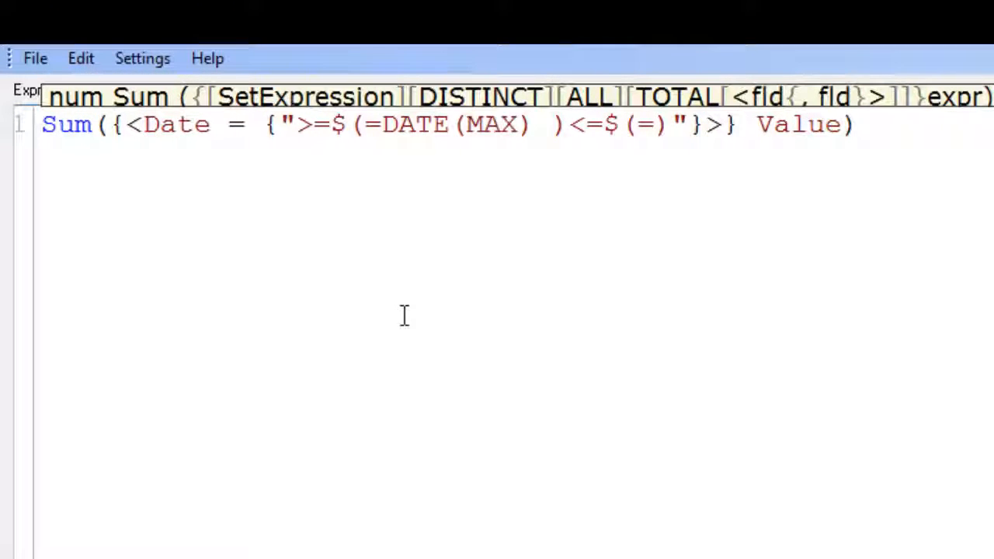
{"action": "type", "text": "()"}
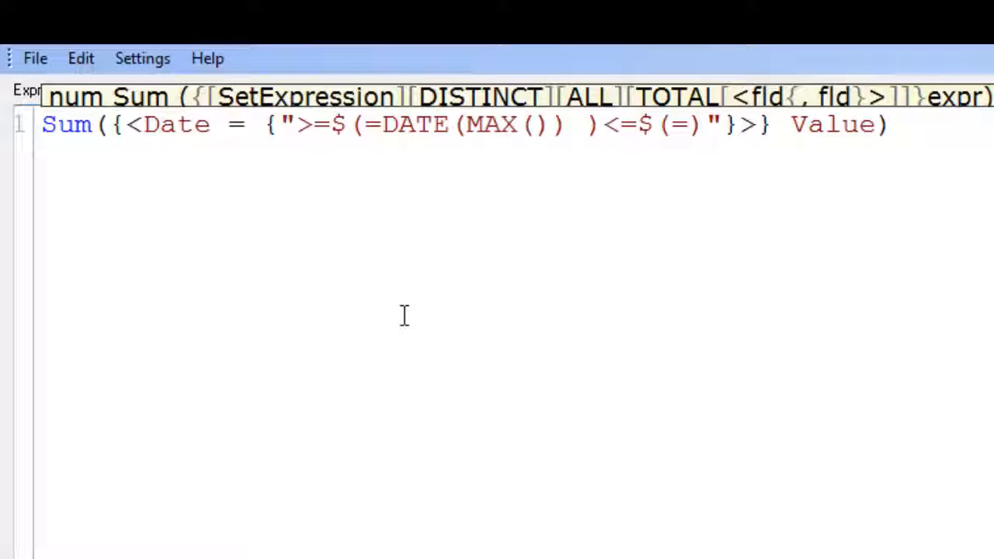
{"action": "type", "text": "Date"}
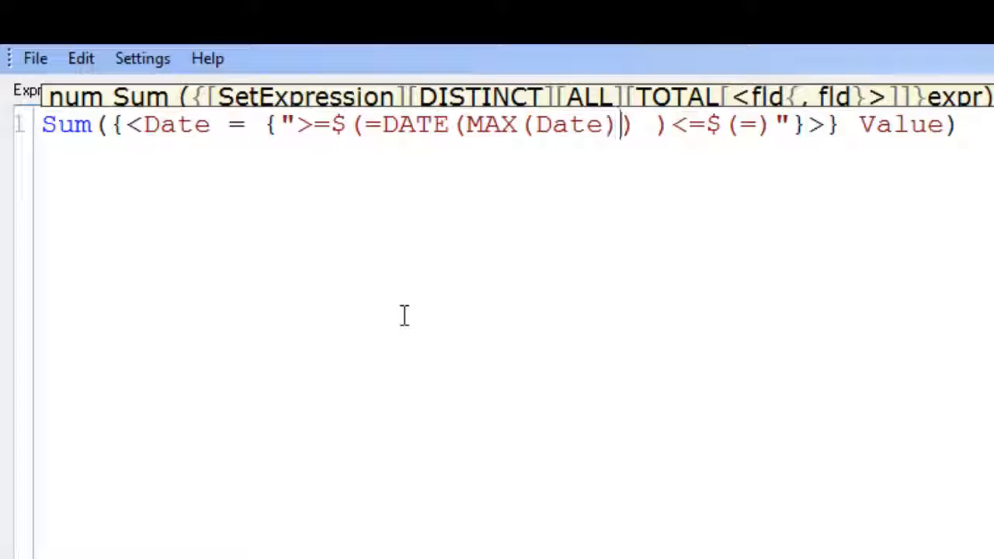
{"action": "type", "text": "-7"}
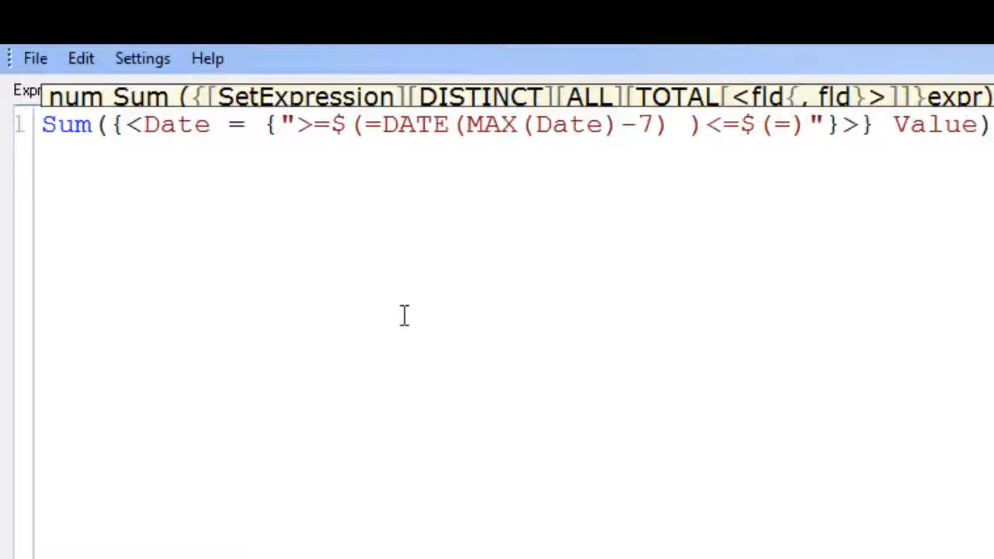
{"action": "left_click", "coordinate": [673, 124]}
{"action": "key", "text": "Delete"}
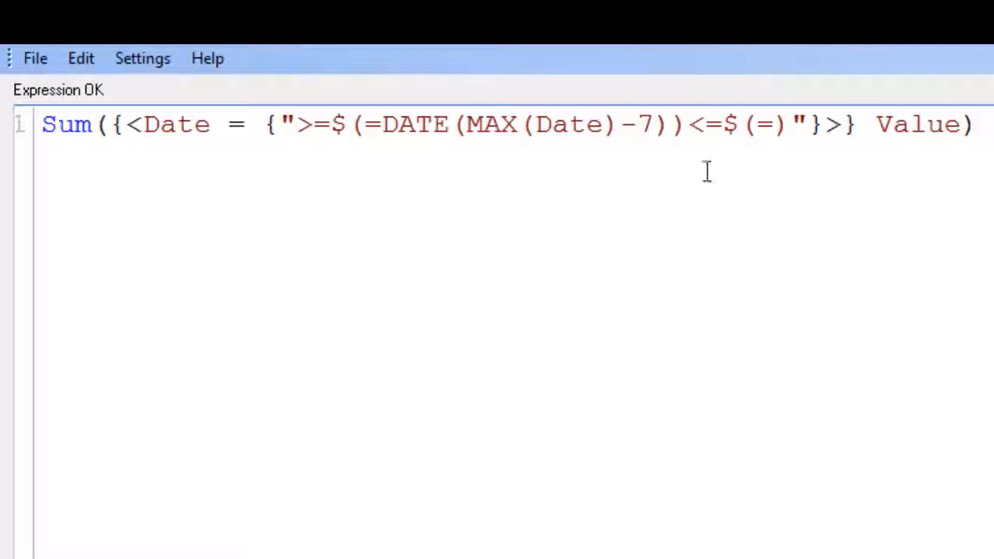
Fill the upper limit's expansion after <= with DATE(MAX(Date)), without a space after the equals sign.
{"action": "left_click", "coordinate": [777, 126]}
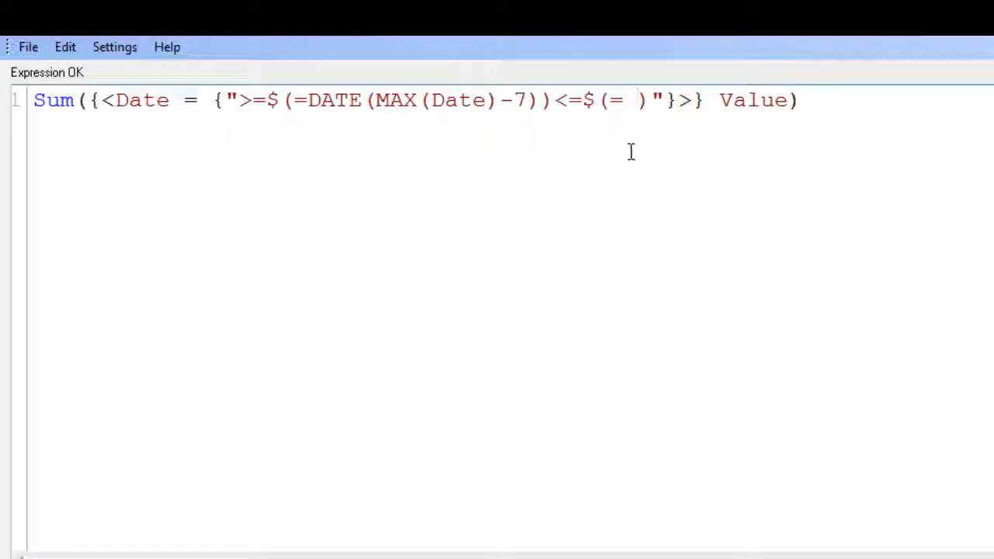
{"action": "key", "text": "BackSpace"}
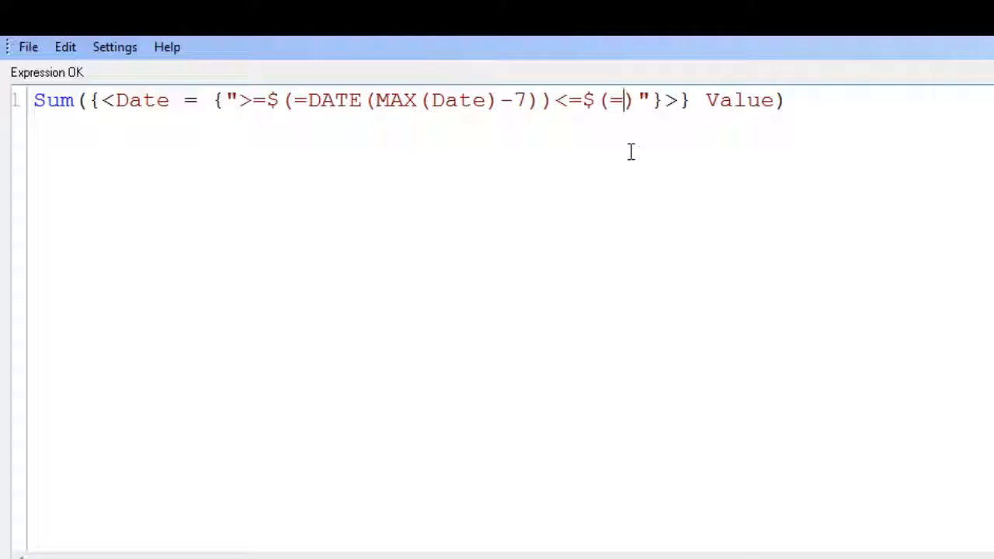
{"action": "type", "text": "DATE"}
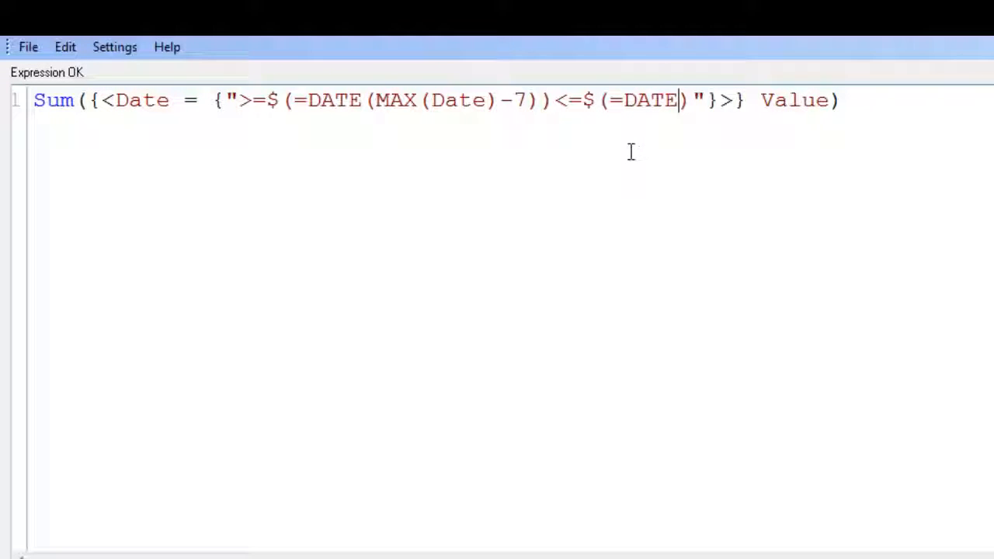
{"action": "type", "text": "()"}
{"action": "key", "text": "Left"}
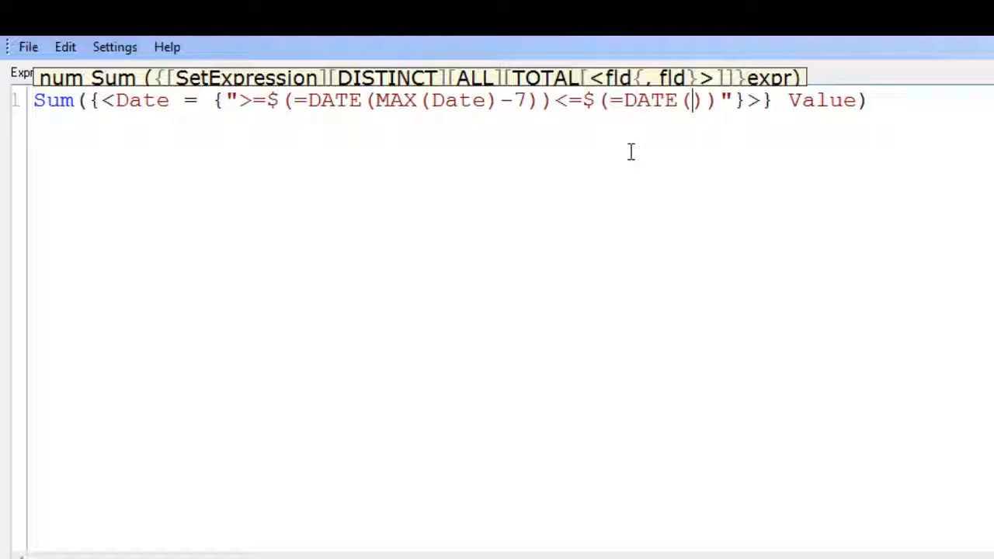
{"action": "type", "text": "MA"}
{"action": "type", "text": "("}
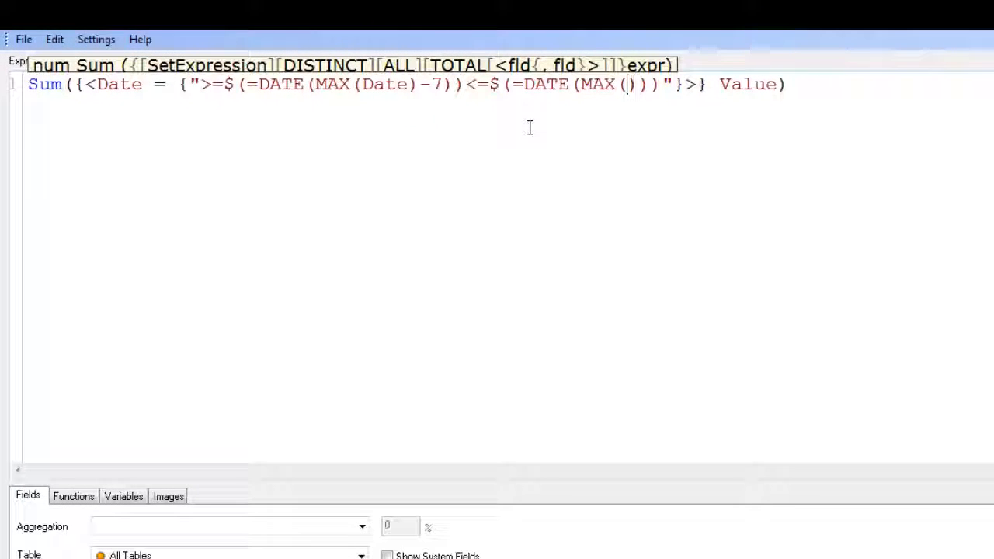
{"action": "type", "text": "Date"}
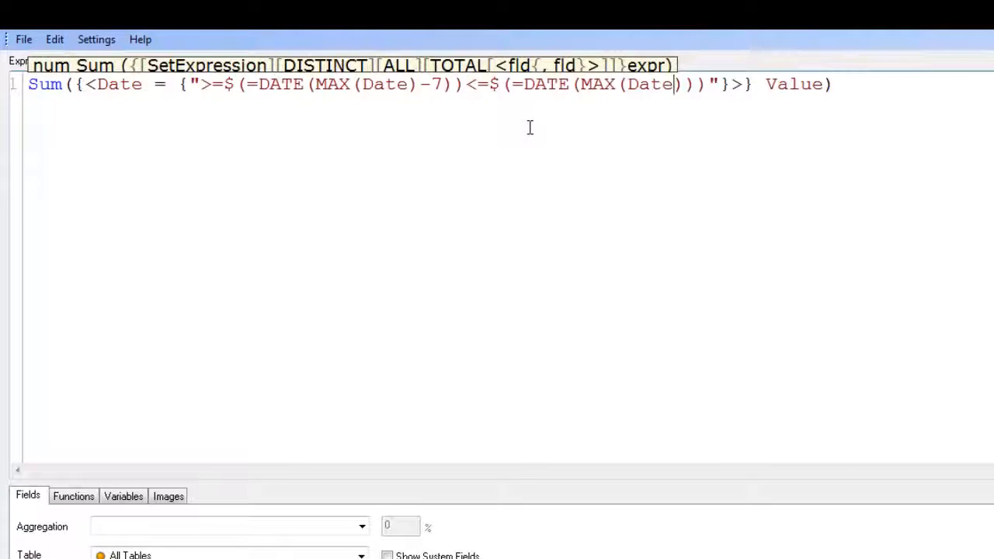
{"action": "type", "text": ")"}
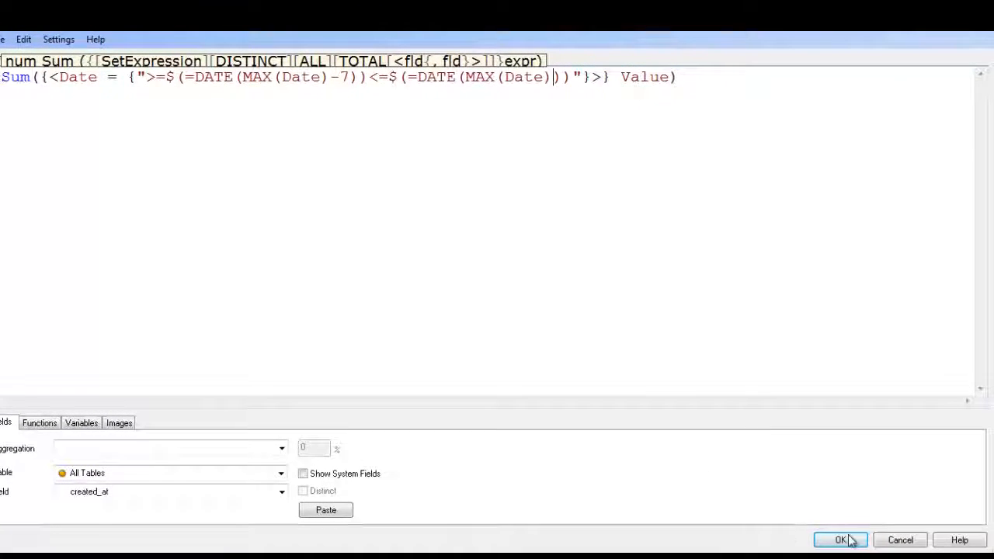
Accept the finished expression for the between Dates chart and move the chart to the empty area below the logo.
{"action": "left_click", "coordinate": [849, 540]}
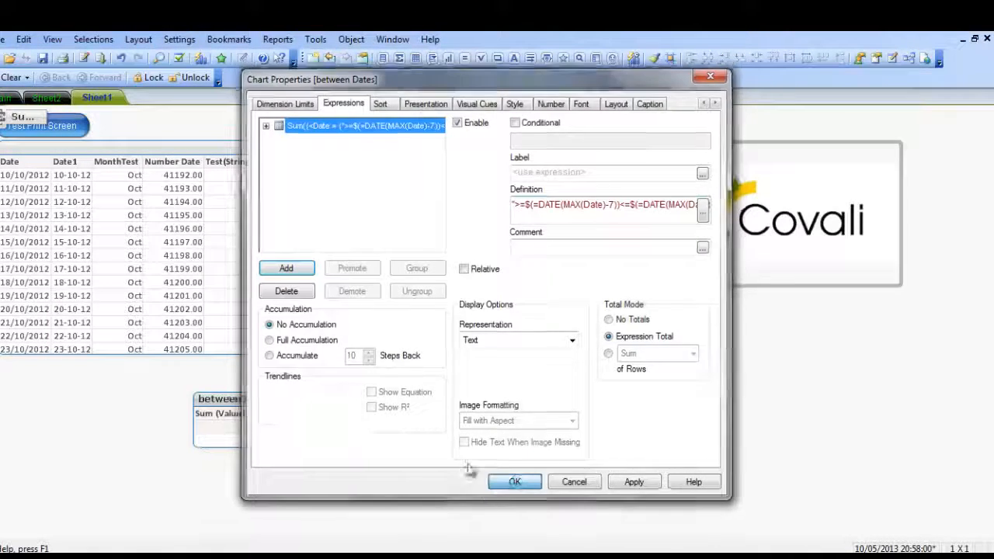
{"action": "left_click", "coordinate": [515, 482]}
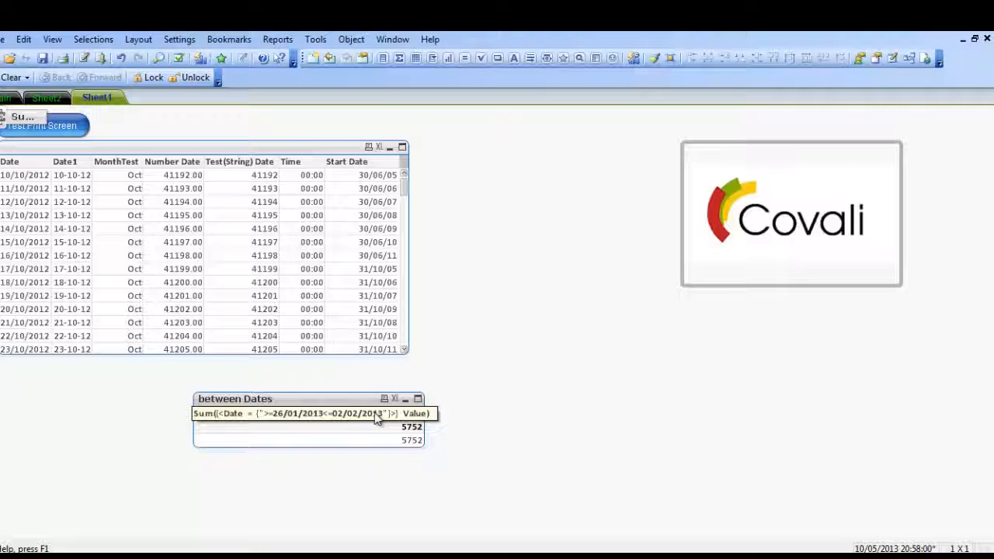
{"action": "left_click_drag", "start_coordinate": [375, 398], "coordinate": [625, 377]}
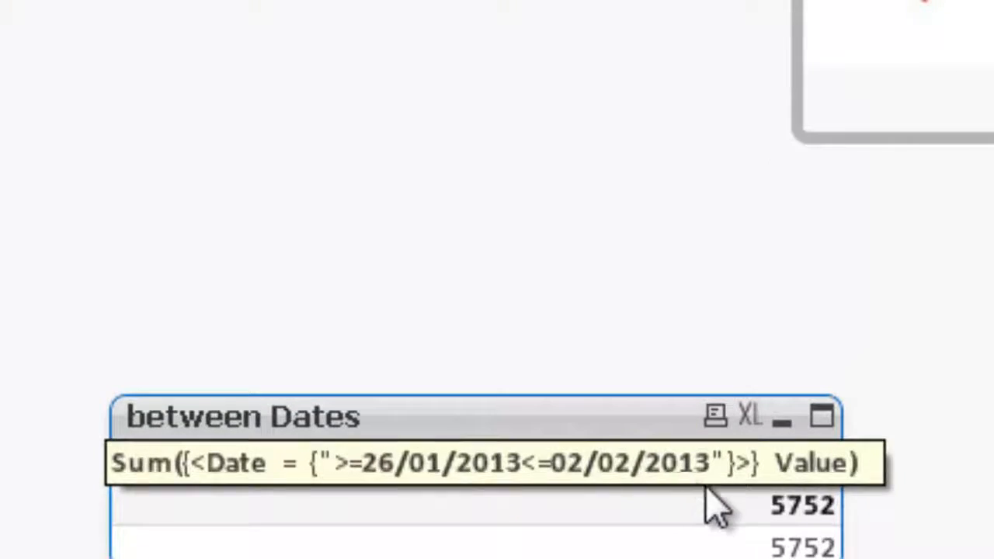
Change the upper date limit in the between Dates chart's expression to DATE(MAX(Date)-1) and apply the change.
{"action": "right_click", "coordinate": [606, 467]}
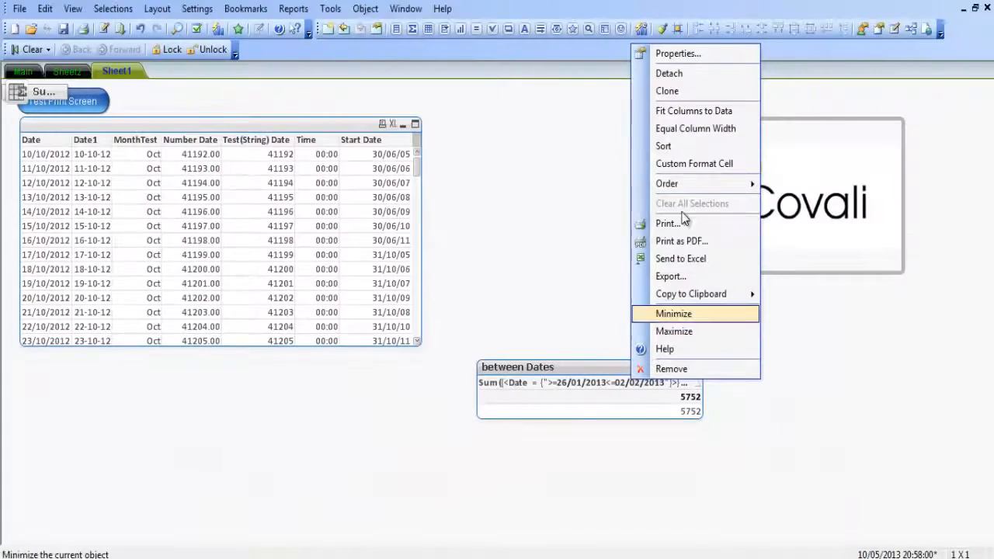
{"action": "left_click", "coordinate": [691, 55]}
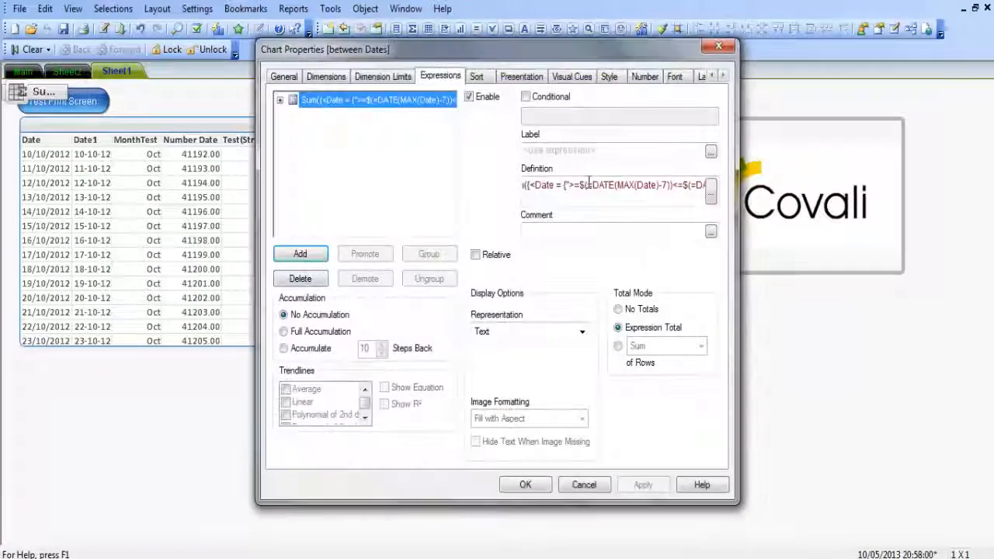
{"action": "left_click", "coordinate": [711, 189]}
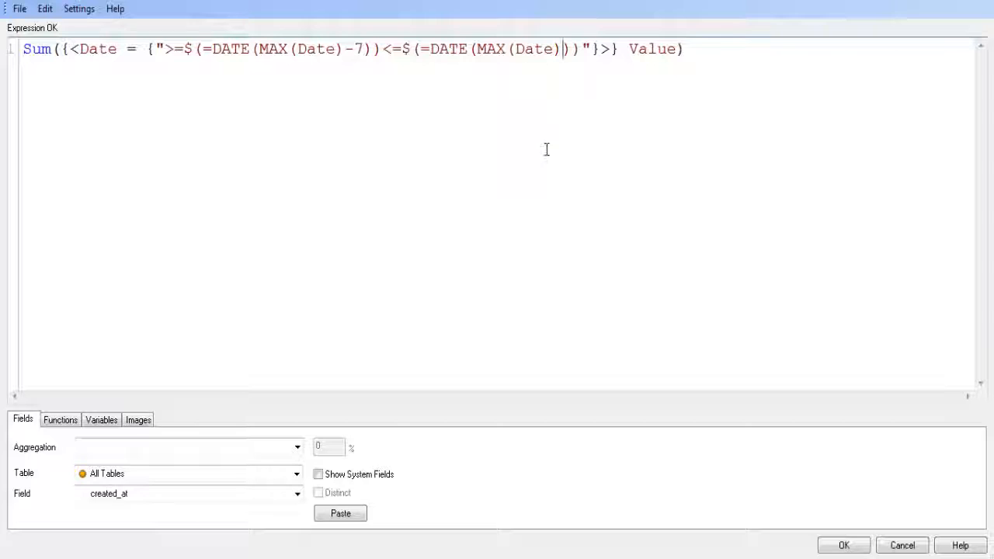
{"action": "type", "text": "-1"}
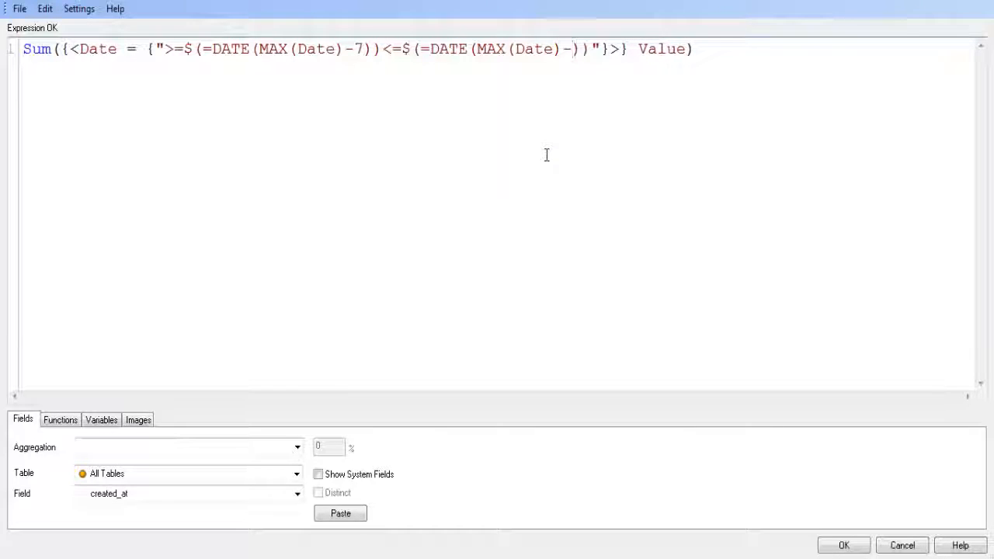
{"action": "left_click", "coordinate": [844, 546]}
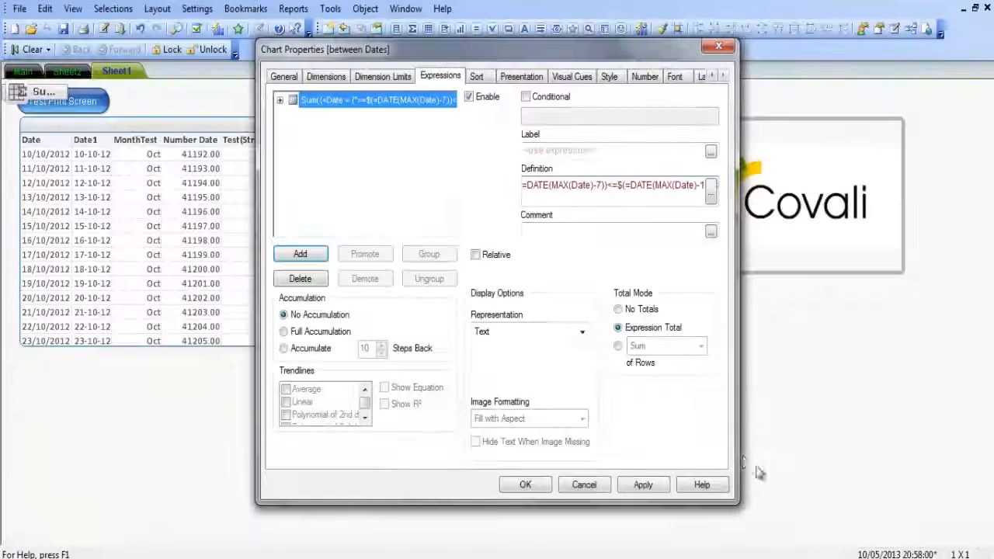
{"action": "left_click", "coordinate": [649, 483]}
{"action": "left_click", "coordinate": [542, 489]}
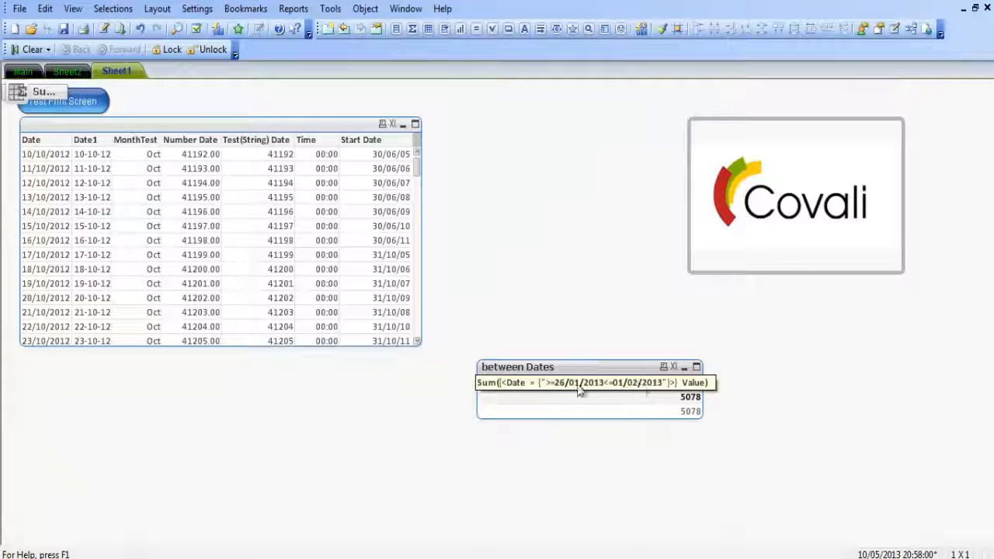
Duplicate the Sum expression in the between Dates chart by copying and pasting it in the expression list.
{"action": "right_click", "coordinate": [615, 367]}
{"action": "left_click", "coordinate": [627, 93]}
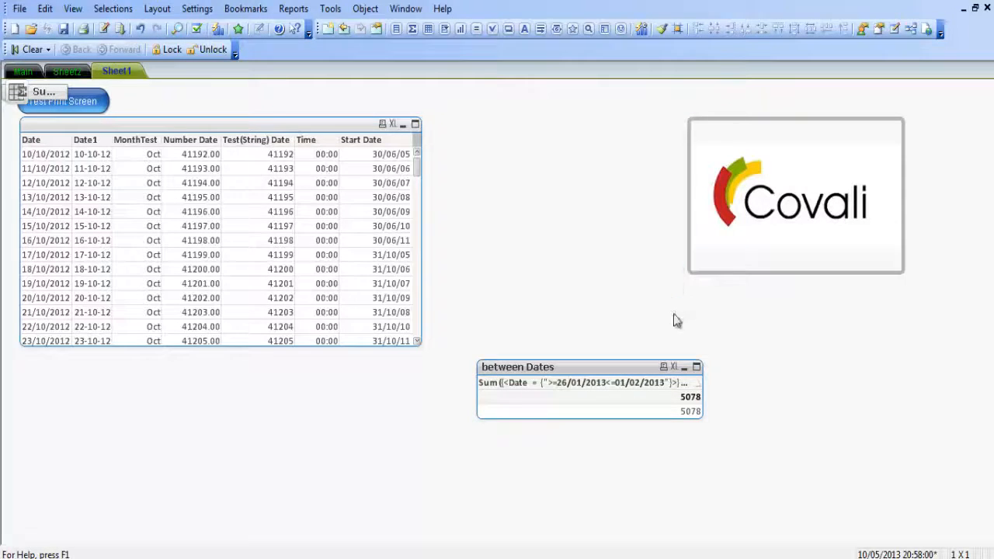
{"action": "left_click", "coordinate": [712, 194]}
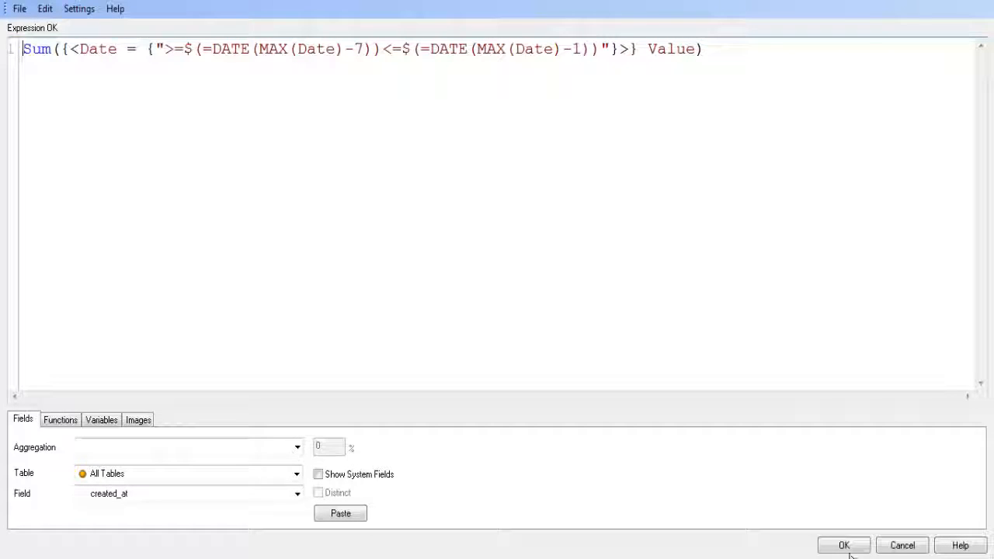
{"action": "left_click_drag", "start_coordinate": [717, 50], "coordinate": [3, 54]}
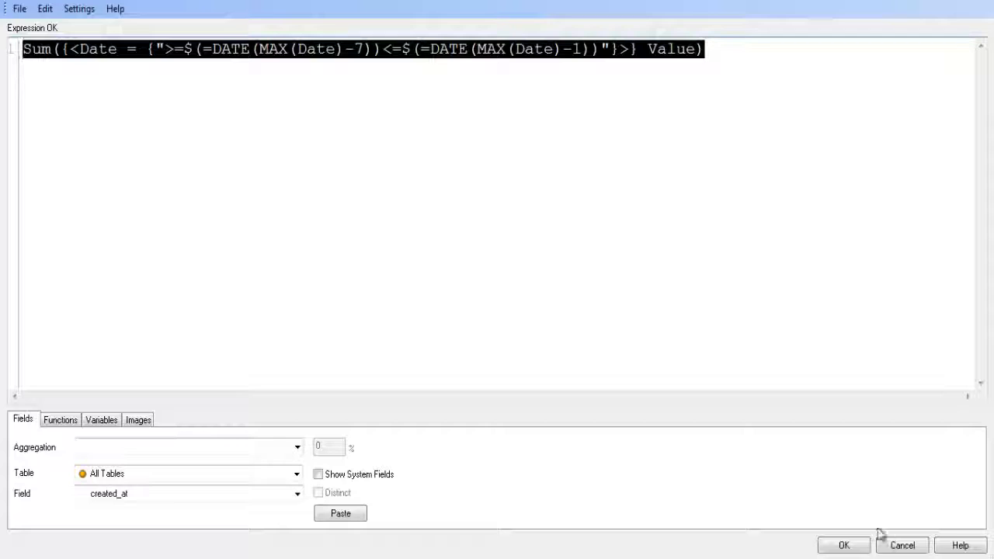
{"action": "left_click", "coordinate": [844, 545]}
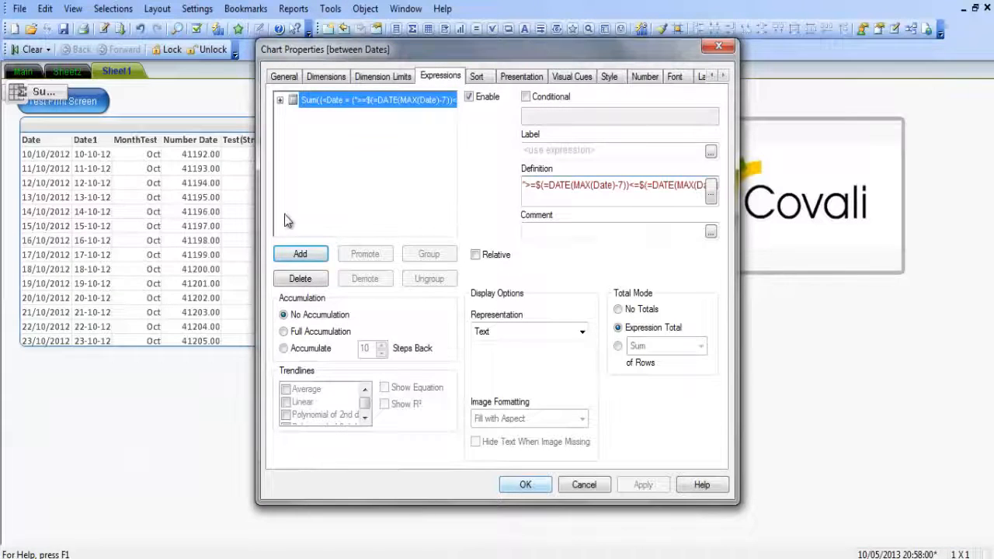
{"action": "right_click", "coordinate": [339, 105]}
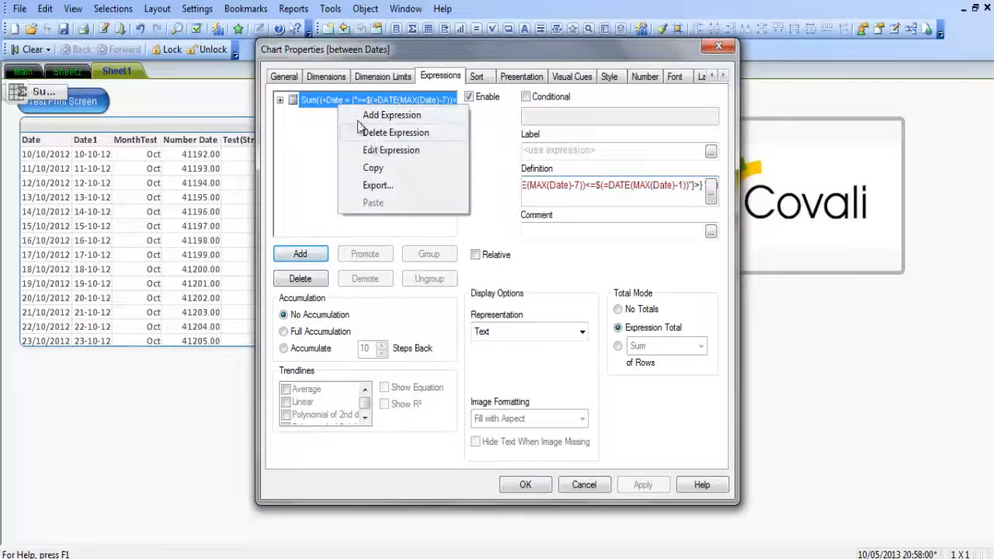
{"action": "left_click", "coordinate": [372, 168]}
{"action": "right_click", "coordinate": [367, 163]}
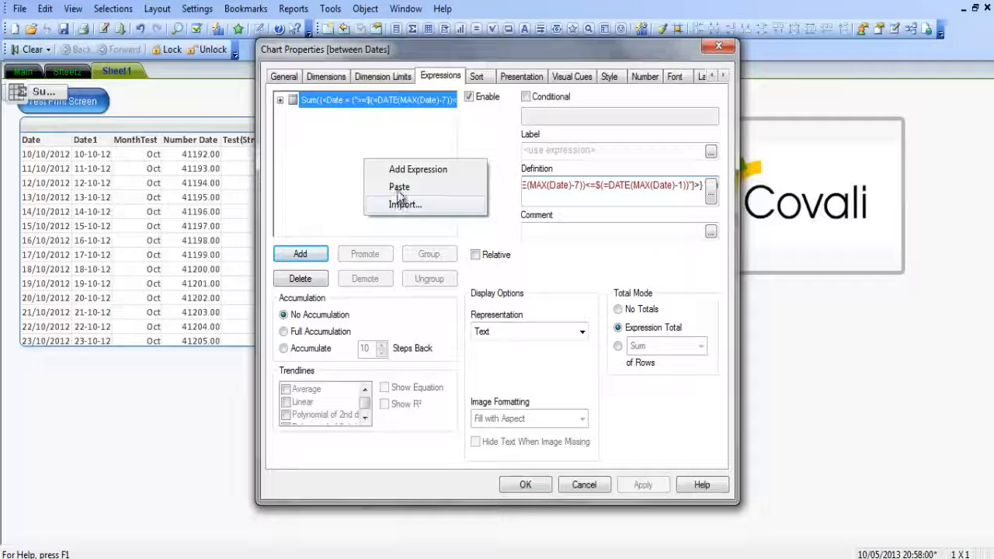
{"action": "left_click", "coordinate": [399, 186]}
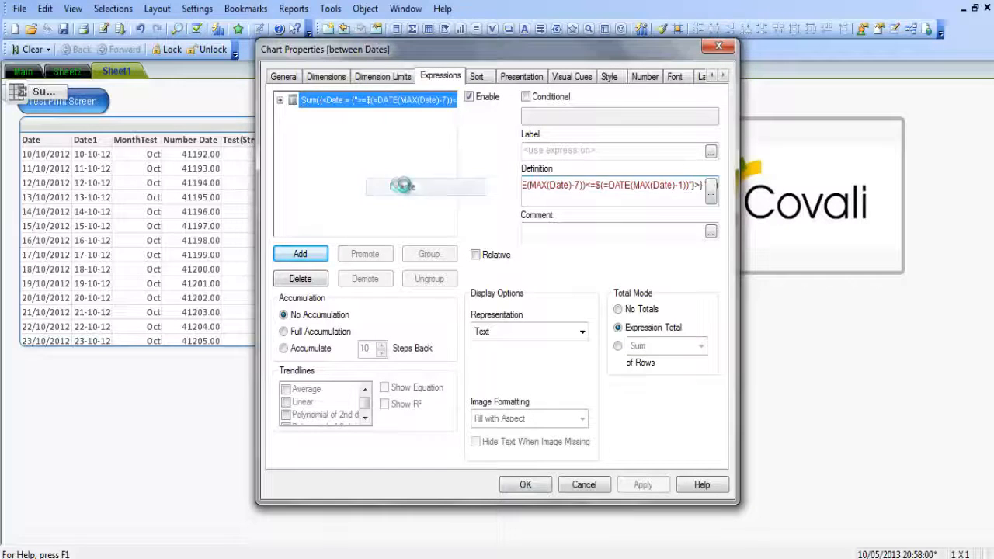
Replace the Sum function in the duplicated expression with COUNT, keeping a single opening parenthesis.
{"action": "left_click", "coordinate": [710, 192]}
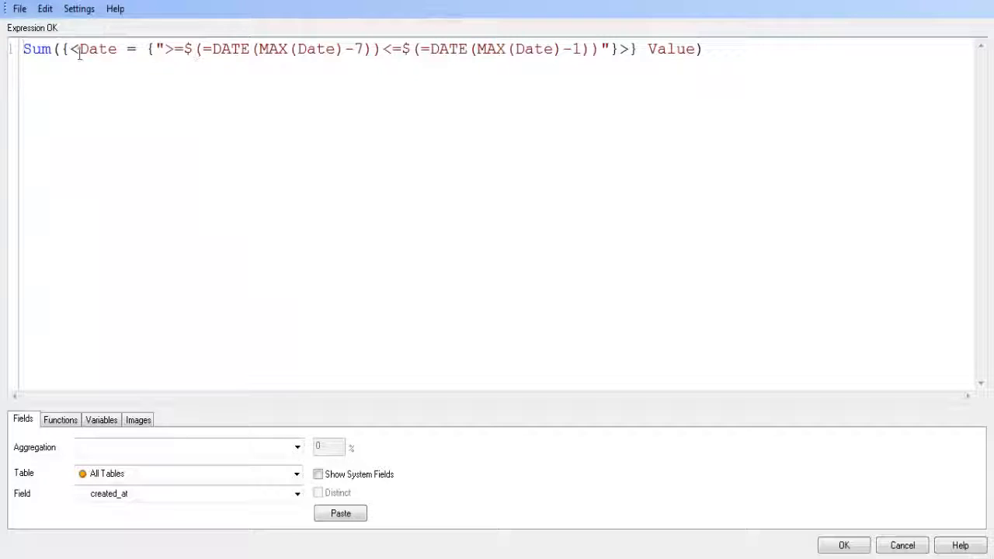
{"action": "left_click_drag", "start_coordinate": [24, 49], "coordinate": [51, 49]}
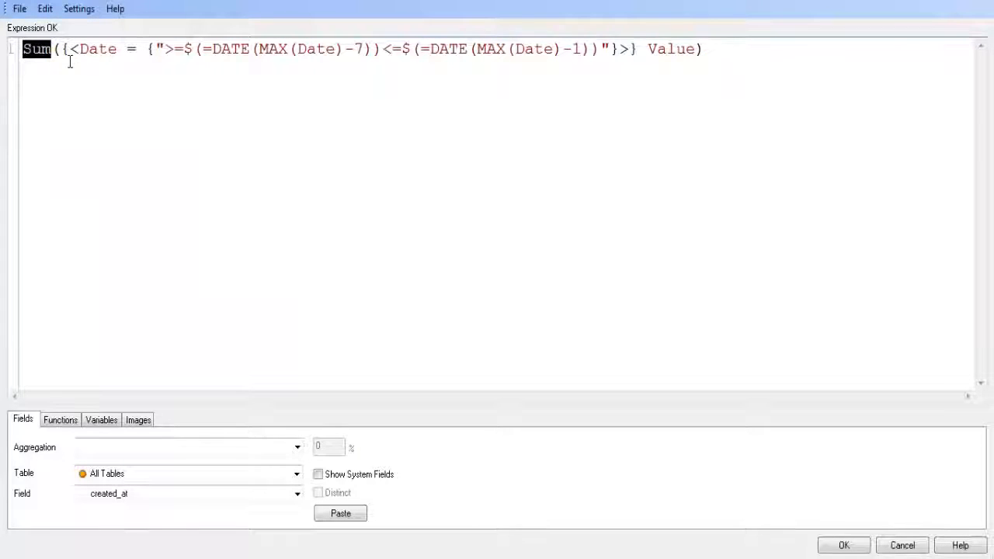
{"action": "type", "text": "COUNT"}
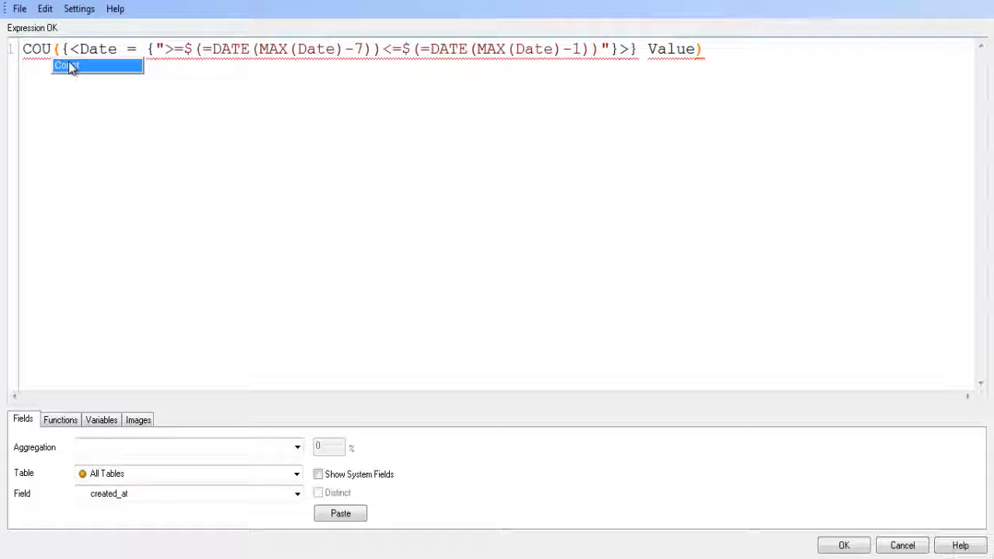
{"action": "type", "text": "("}
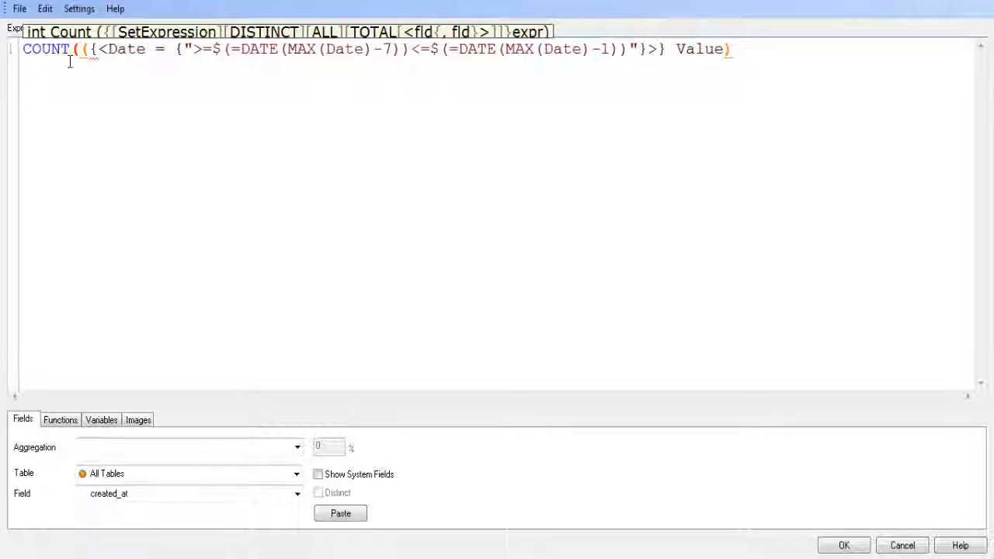
{"action": "key", "text": "BackSpace"}
{"action": "key", "text": "Left"}
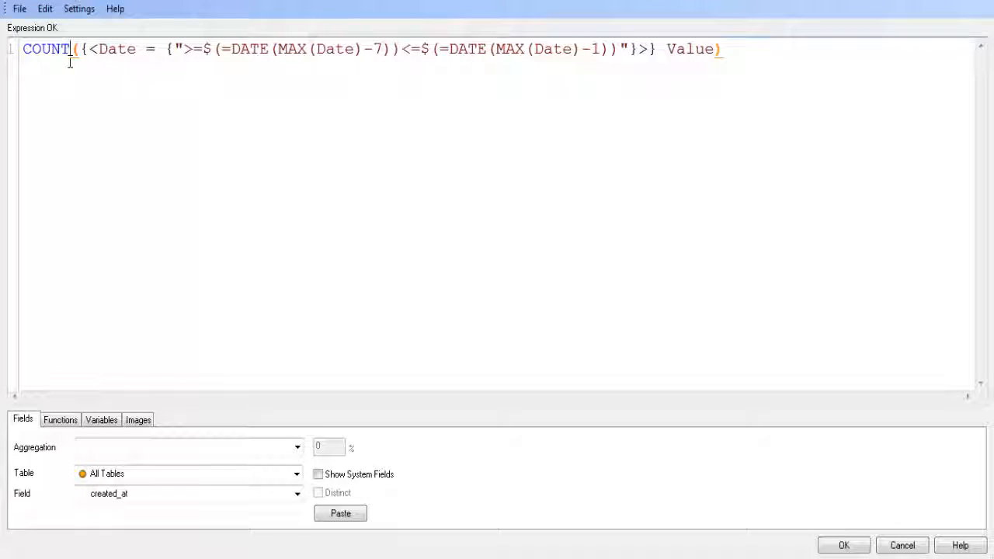
Insert DISTINCT inside COUNT's opening parenthesis and remove the extra parenthesis before the set expression.
{"action": "type", "text": "DIST"}
{"action": "type", "text": "INC"}
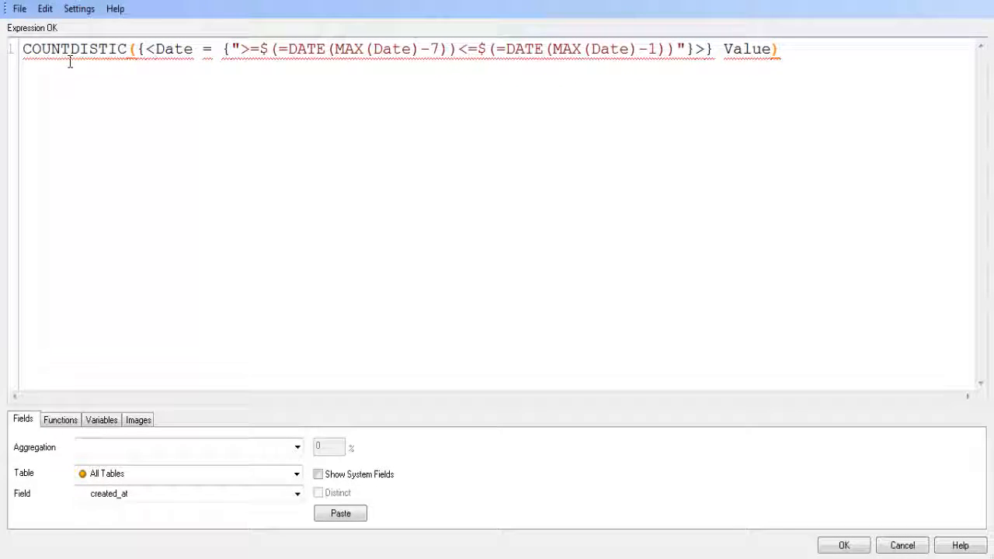
{"action": "key", "text": "BackSpace"}
{"action": "type", "text": "NCT"}
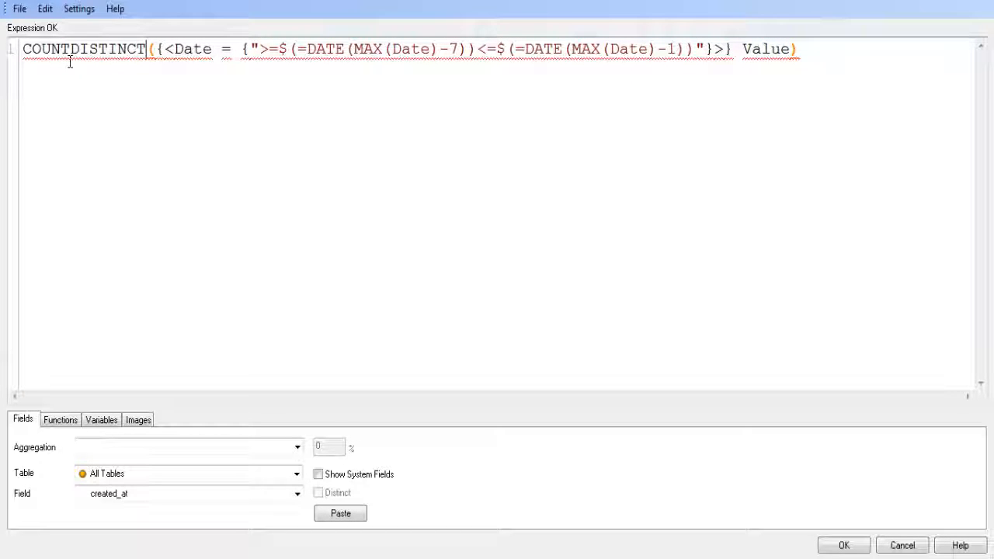
{"action": "key", "text": "Left"}
{"action": "key", "text": "Left"}
{"action": "key", "text": "Left"}
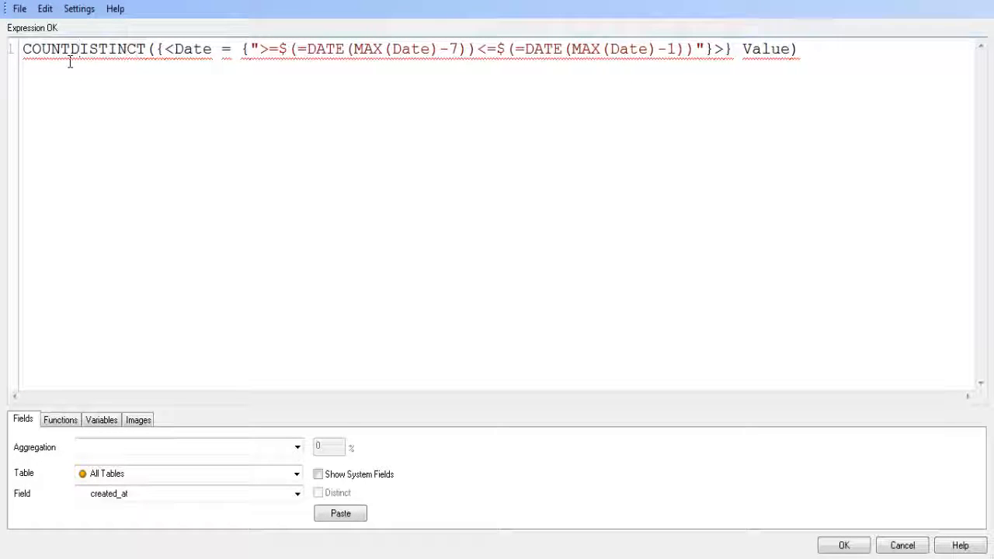
{"action": "left_click", "coordinate": [69, 62]}
{"action": "type", "text": "("}
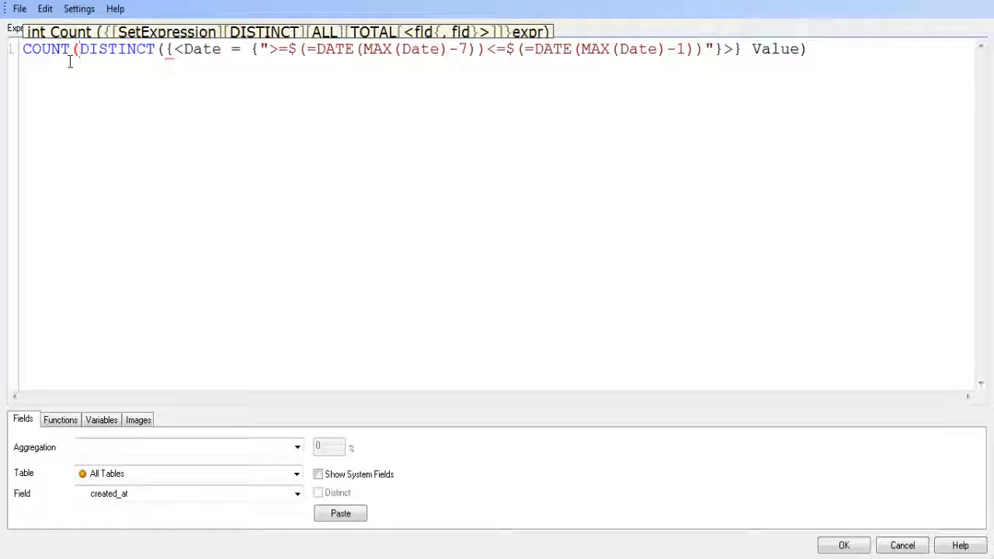
{"action": "key", "text": "Right"}
{"action": "key", "text": "Right"}
{"action": "key", "text": "Right"}
{"action": "key", "text": "Right"}
{"action": "key", "text": "Right"}
{"action": "key", "text": "Right"}
{"action": "key", "text": "Right"}
{"action": "key", "text": "Right"}
{"action": "key", "text": "Right"}
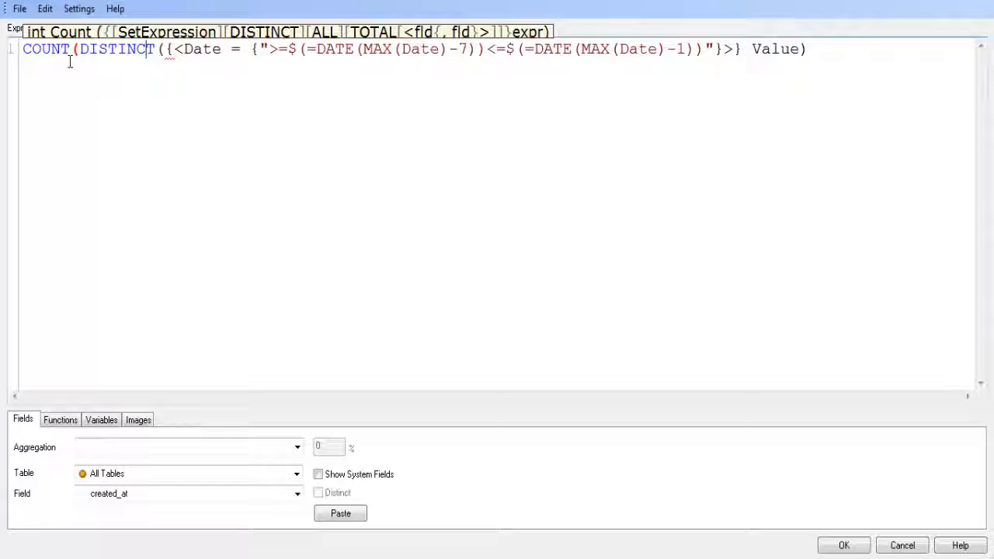
{"action": "key", "text": "BackSpace"}
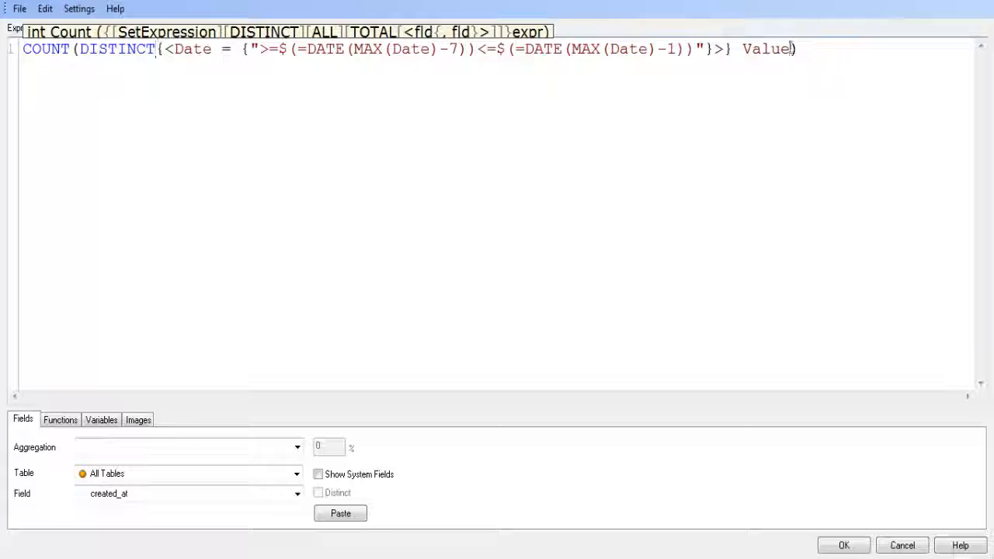
Replace the Value field at the end of the COUNT(DISTINCT) expression with Date.
{"action": "left_click_drag", "start_coordinate": [792, 48], "coordinate": [738, 50]}
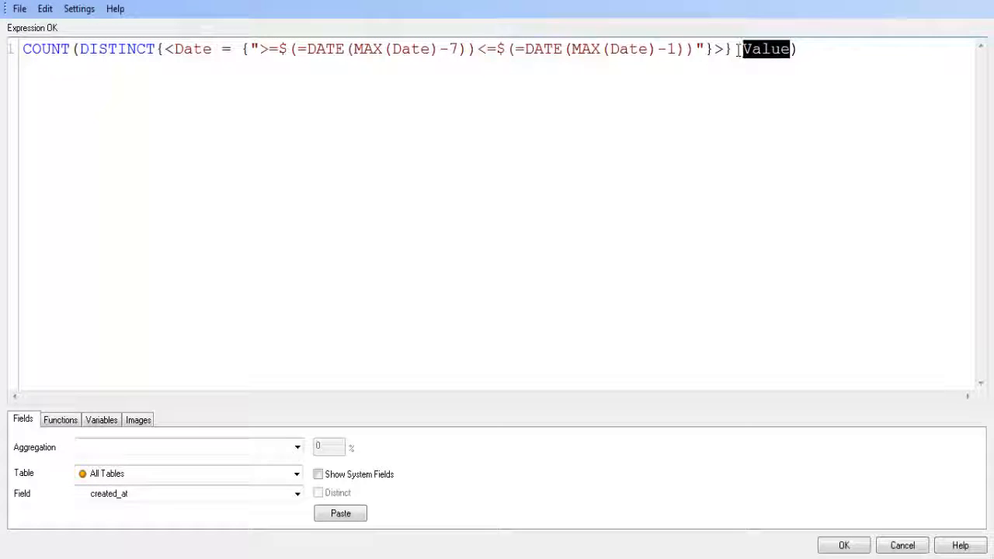
{"action": "type", "text": "Date"}
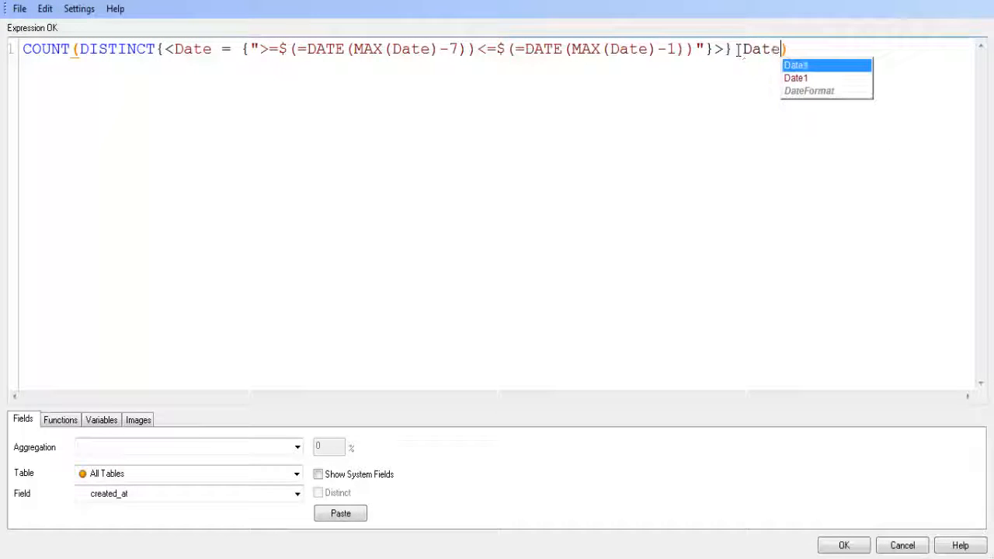
{"action": "left_click", "coordinate": [861, 48]}
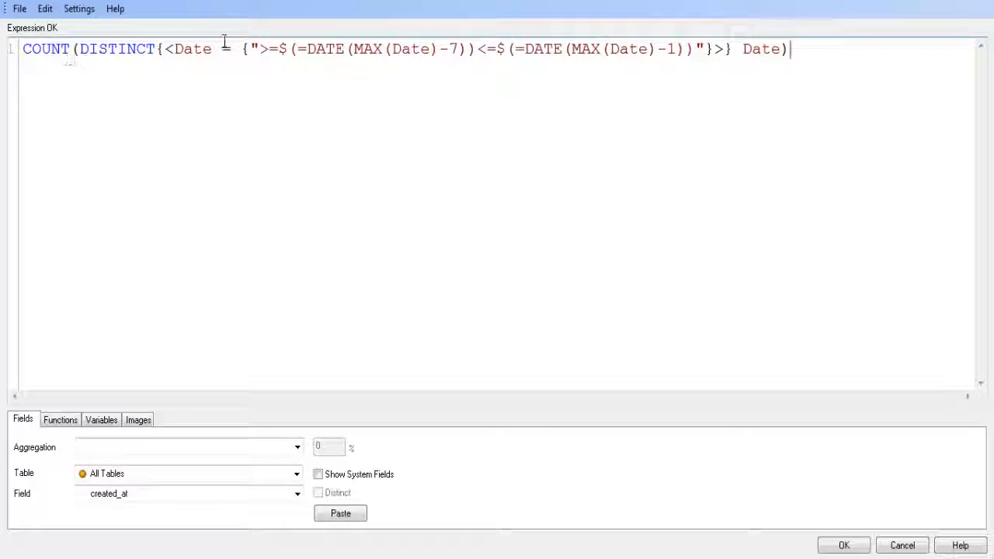
{"action": "left_click_drag", "start_coordinate": [241, 49], "coordinate": [460, 49]}
{"action": "left_click", "coordinate": [640, 48]}
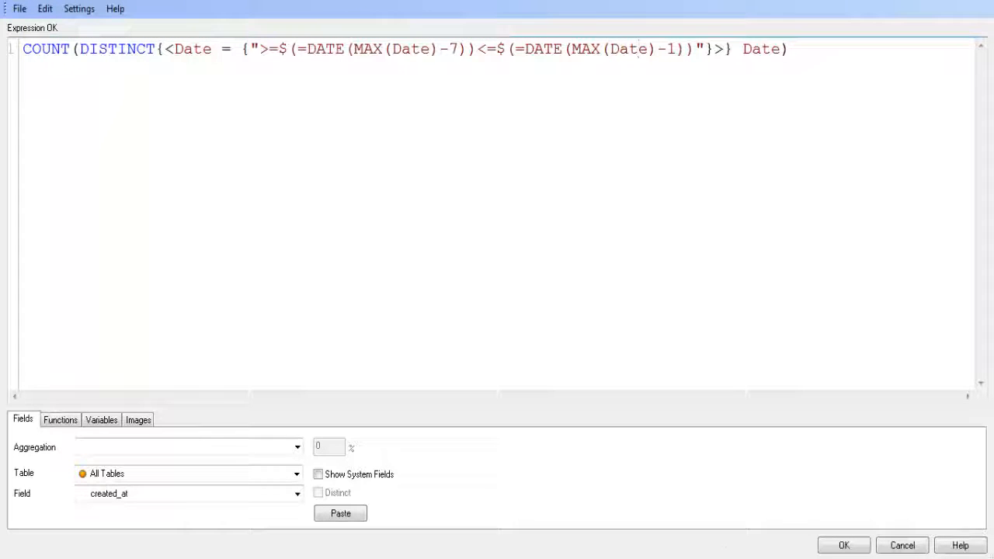
Accept the finished count expression, and widen and reposition the between Dates chart so both expression columns fit below the data table.
{"action": "left_click", "coordinate": [844, 545]}
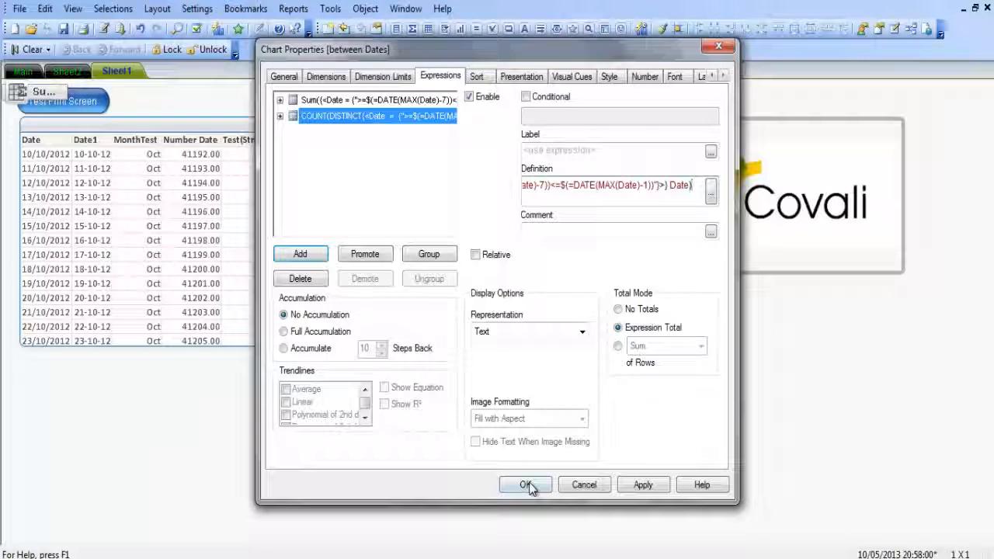
{"action": "left_click", "coordinate": [523, 484]}
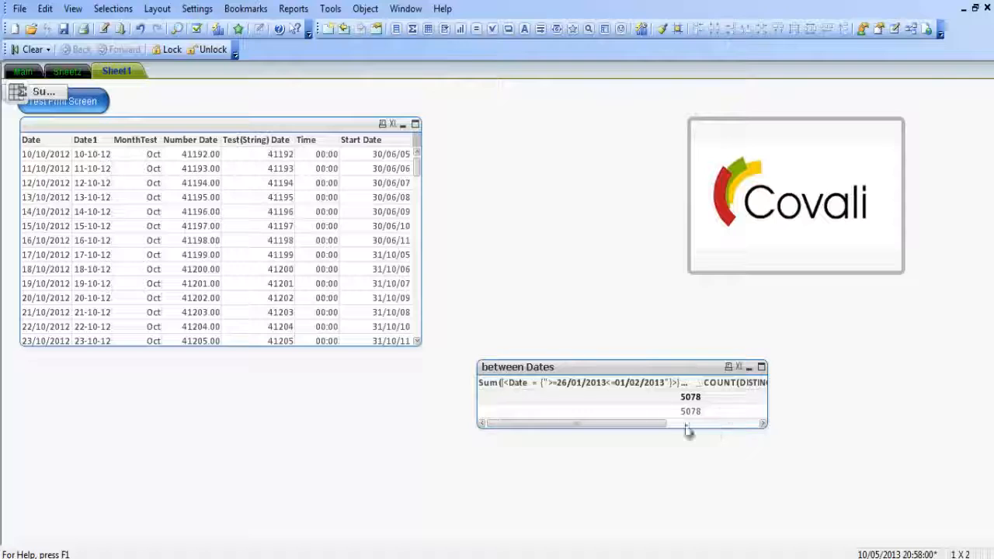
{"action": "left_click_drag", "start_coordinate": [766, 399], "coordinate": [929, 399]}
{"action": "left_click_drag", "start_coordinate": [800, 375], "coordinate": [592, 388]}
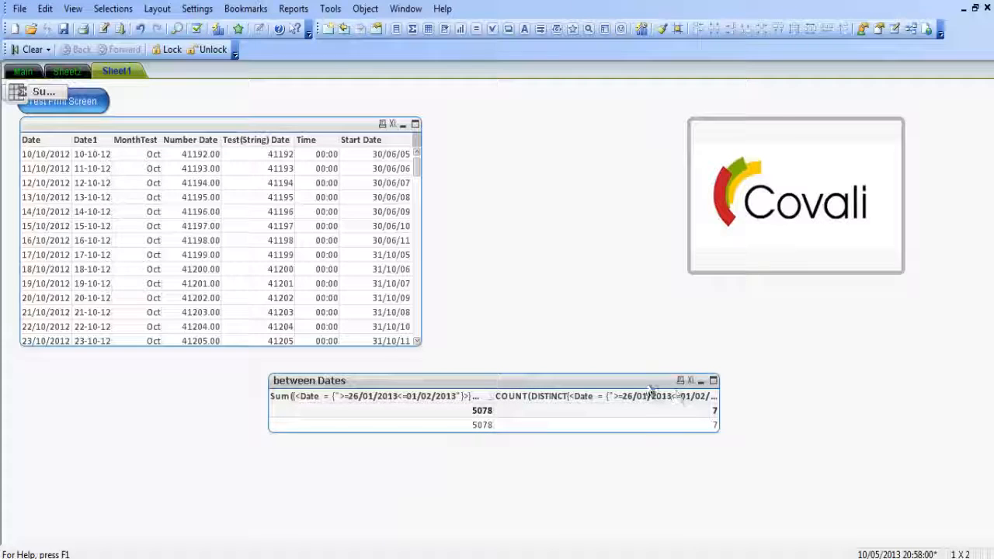
Label the between Dates chart's Sum expression "Last 7 Days Value" and apply the change.
{"action": "right_click", "coordinate": [651, 393]}
{"action": "left_click", "coordinate": [709, 105]}
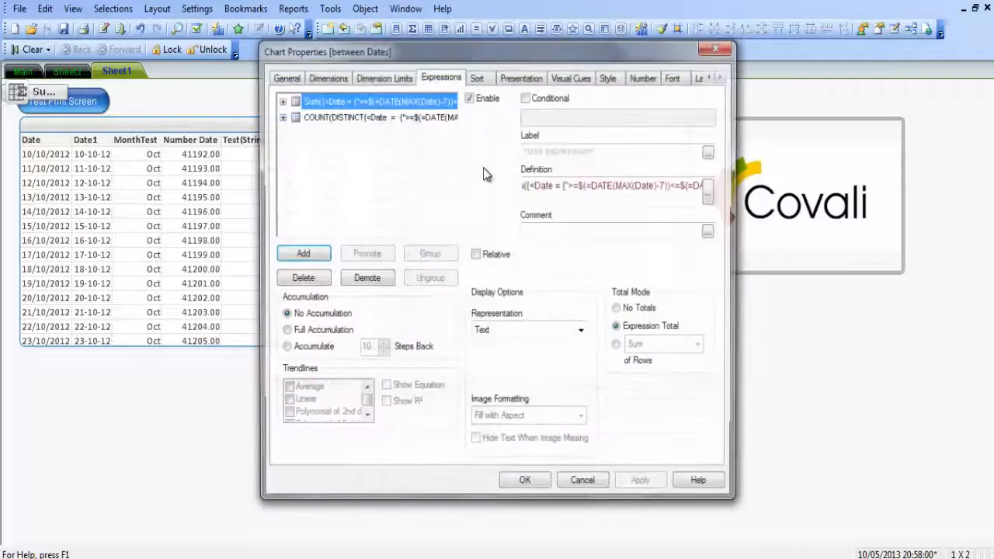
{"action": "left_click", "coordinate": [392, 119]}
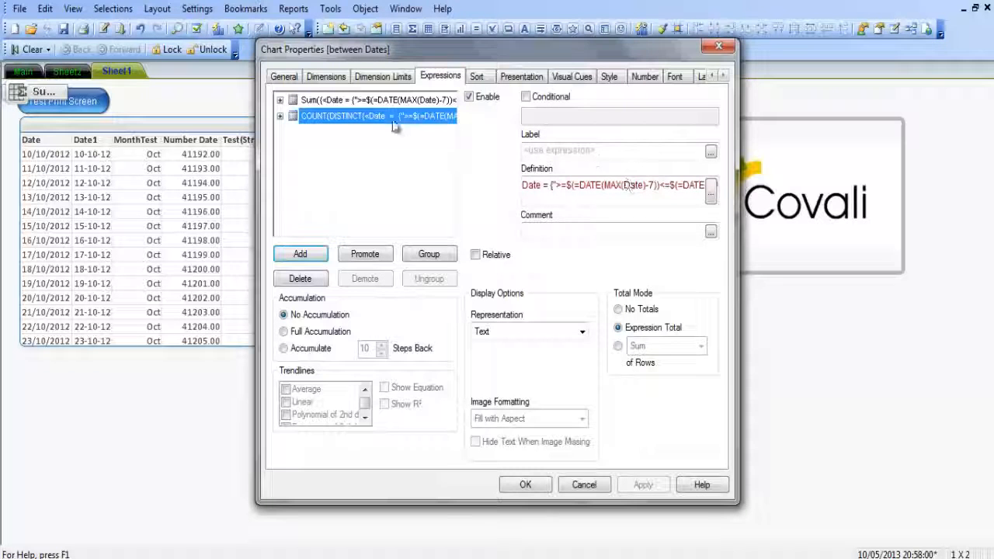
{"action": "left_click", "coordinate": [359, 100]}
{"action": "left_click", "coordinate": [571, 155]}
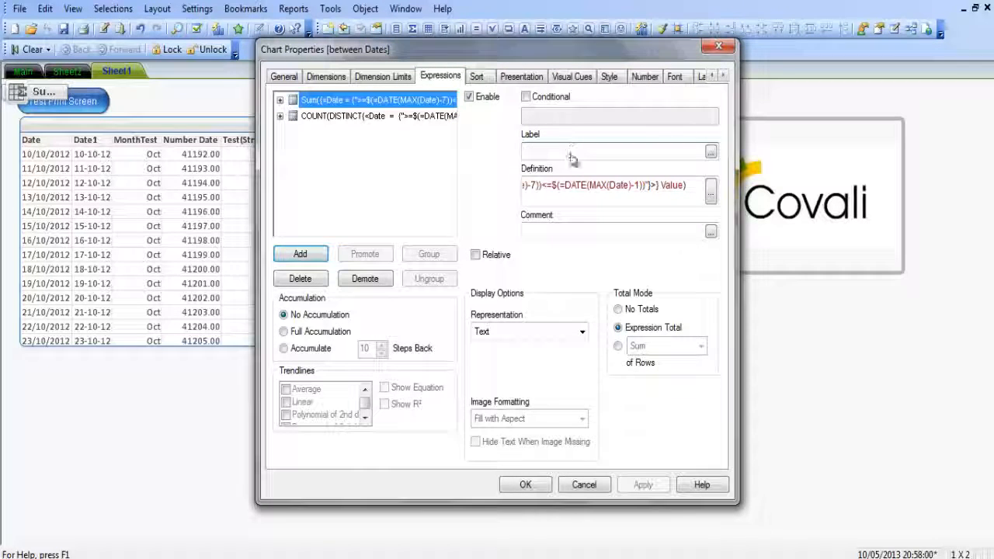
{"action": "type", "text": "La"}
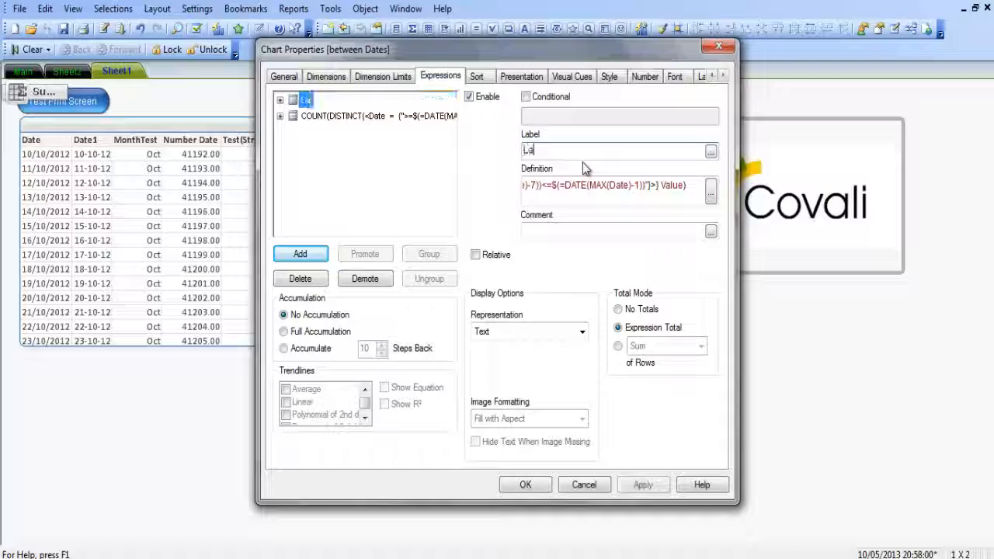
{"action": "type", "text": "st 7 "}
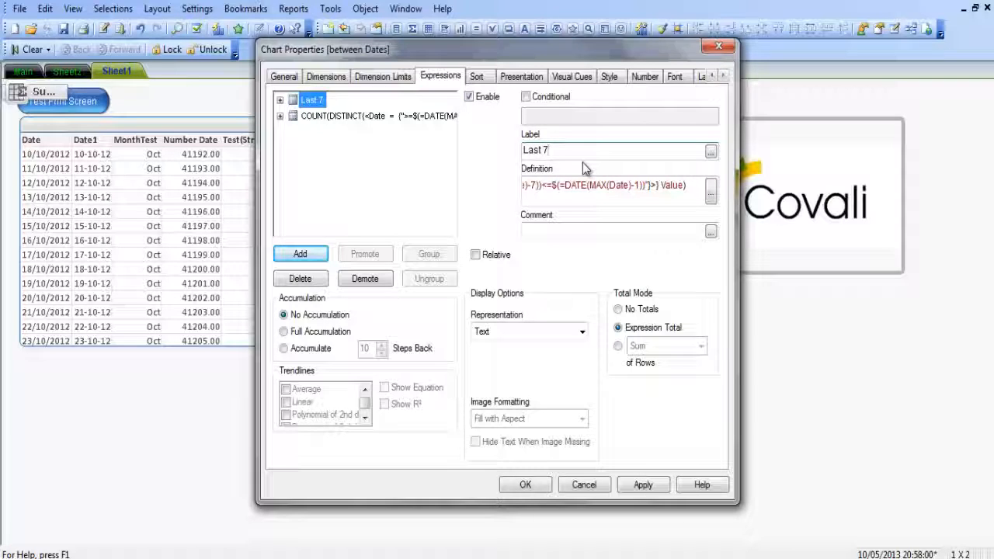
{"action": "type", "text": "Days Value"}
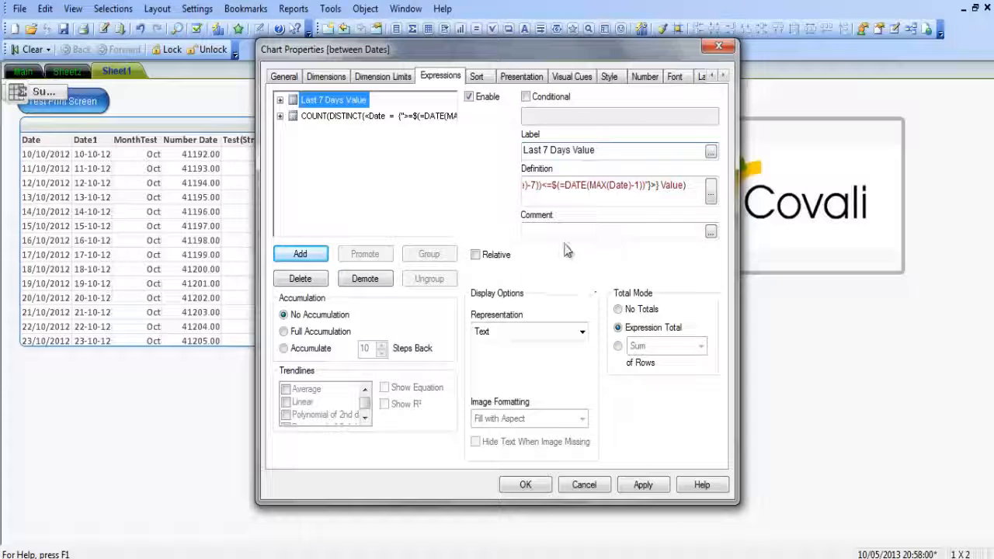
{"action": "left_click", "coordinate": [525, 485]}
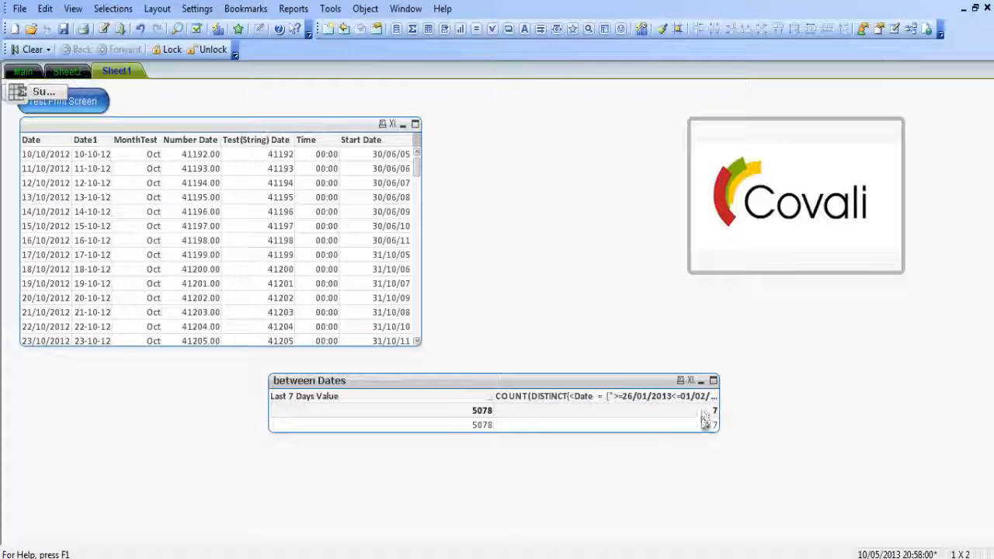
Remove the -1 from the upper date bound of the between Dates chart's COUNT(DISTINCT) expression and apply the change.
{"action": "right_click", "coordinate": [651, 392]}
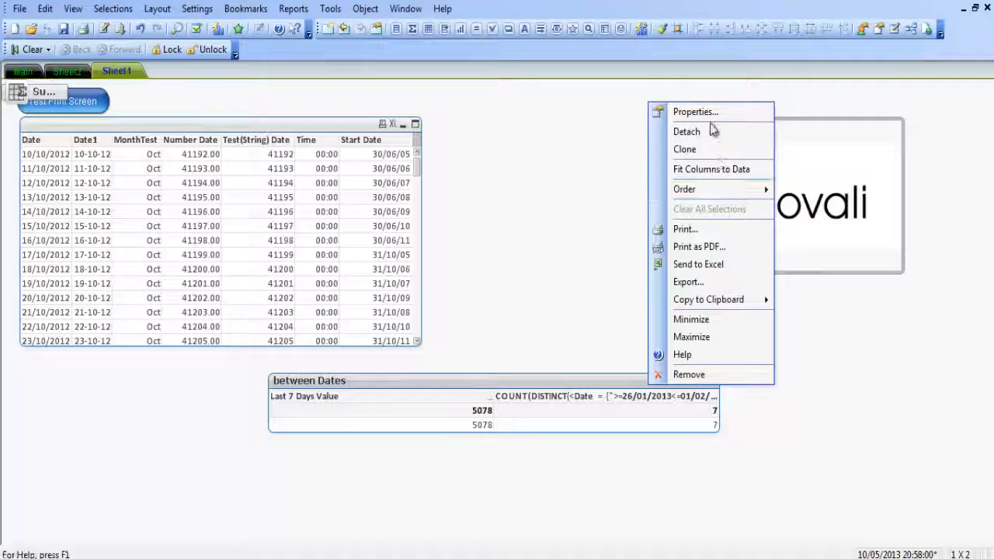
{"action": "left_click", "coordinate": [676, 108]}
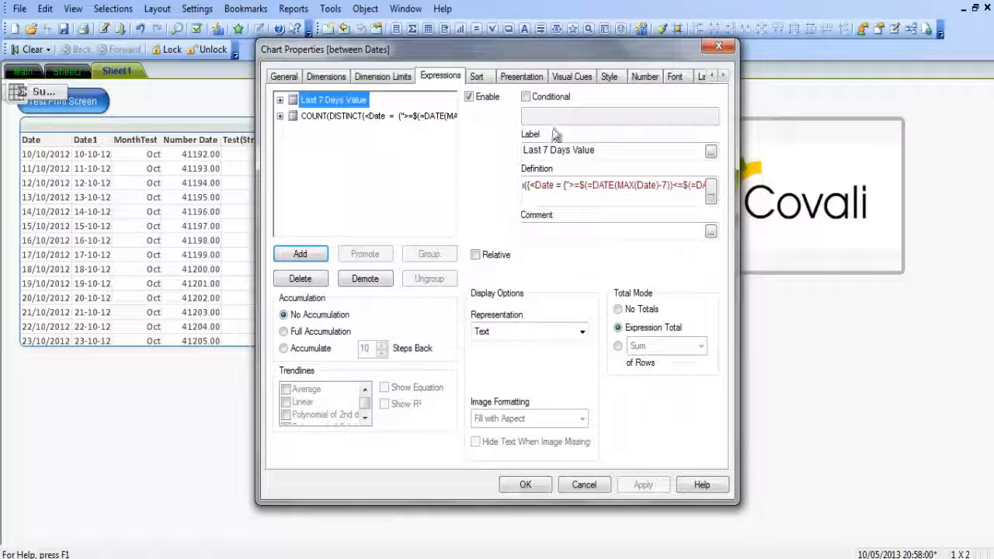
{"action": "left_click", "coordinate": [425, 117]}
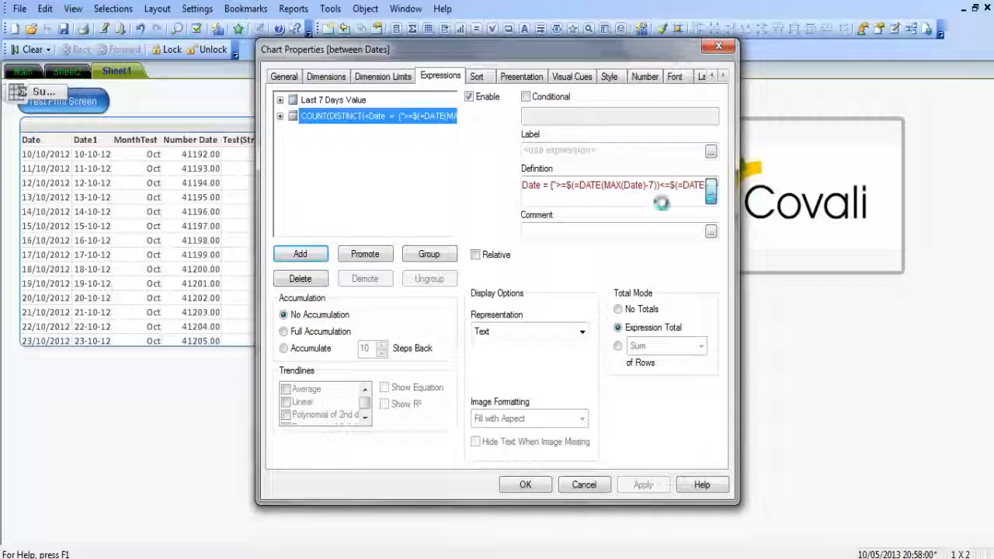
{"action": "left_click", "coordinate": [710, 194]}
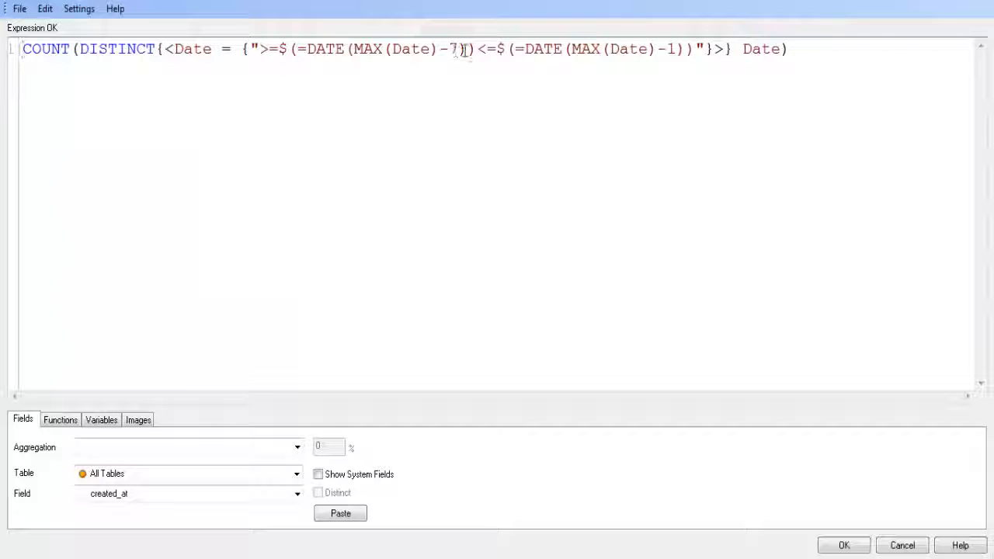
{"action": "left_click", "coordinate": [676, 50]}
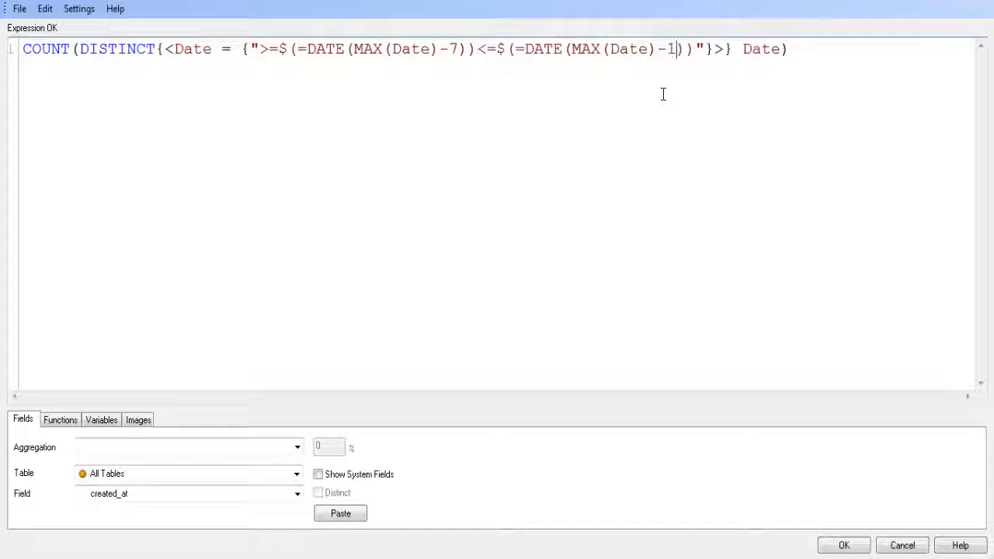
{"action": "key", "text": "BackSpace"}
{"action": "key", "text": "BackSpace"}
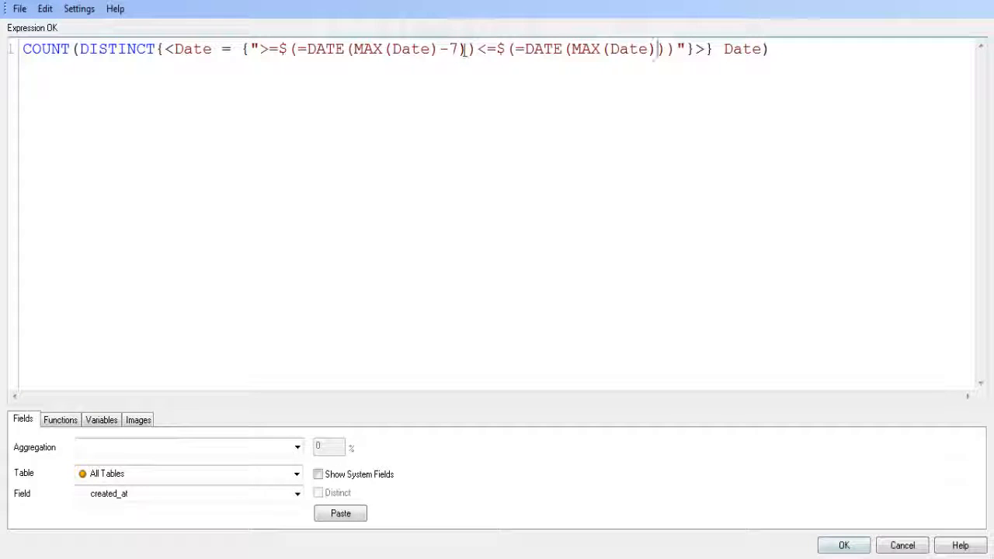
{"action": "left_click", "coordinate": [843, 546]}
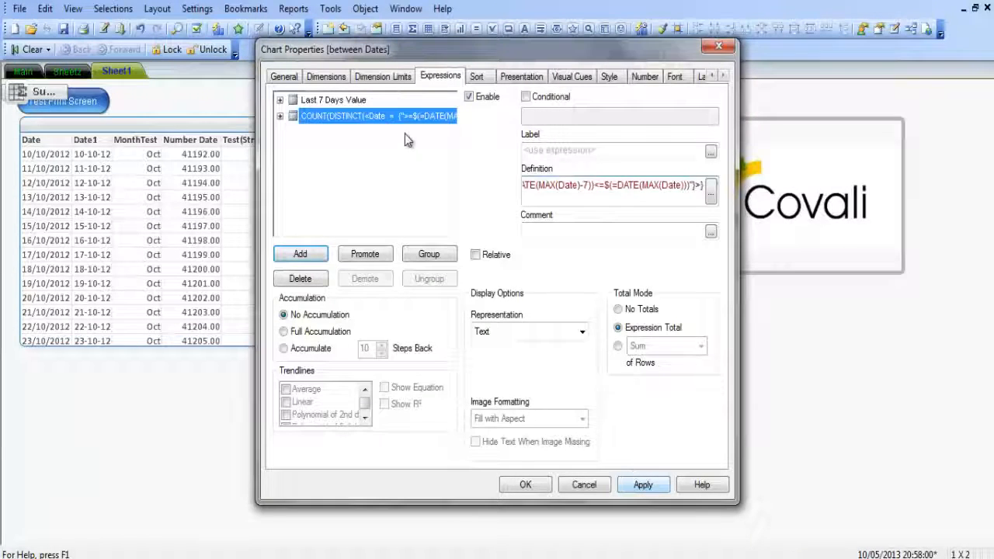
{"action": "left_click_drag", "start_coordinate": [569, 52], "coordinate": [320, 42]}
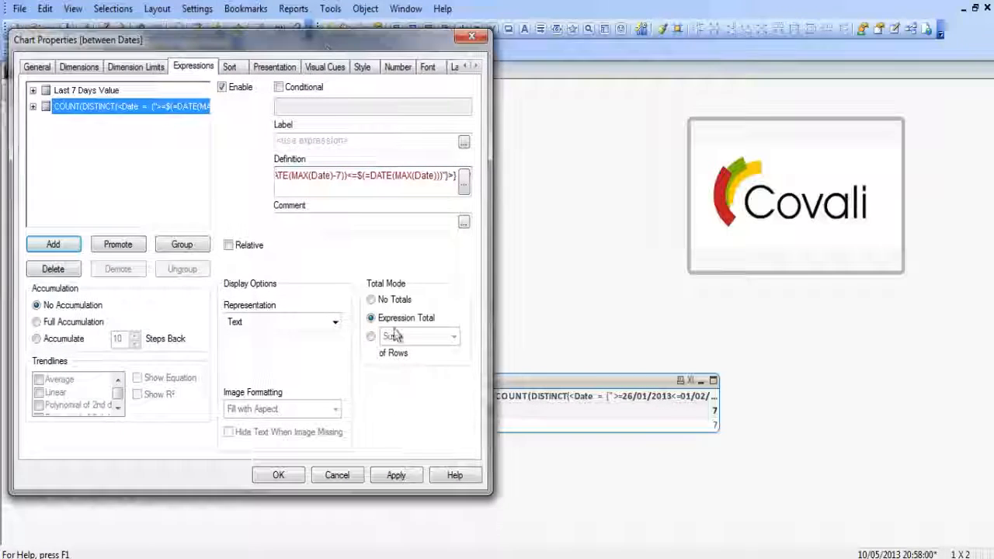
{"action": "left_click", "coordinate": [396, 477]}
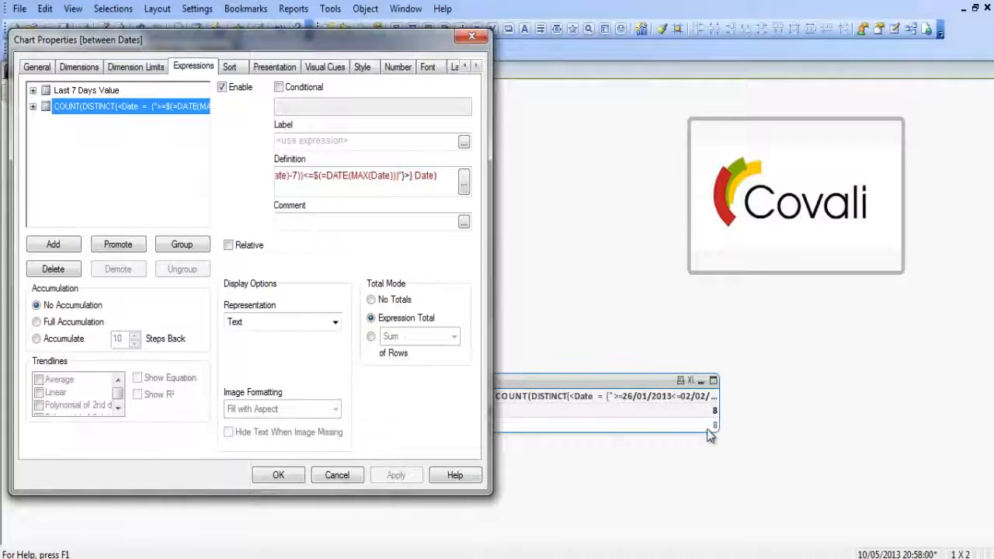
Set the COUNT(DISTINCT) expression's upper date bound back to MAX(Date)-1 and apply the change.
{"action": "left_click", "coordinate": [464, 184]}
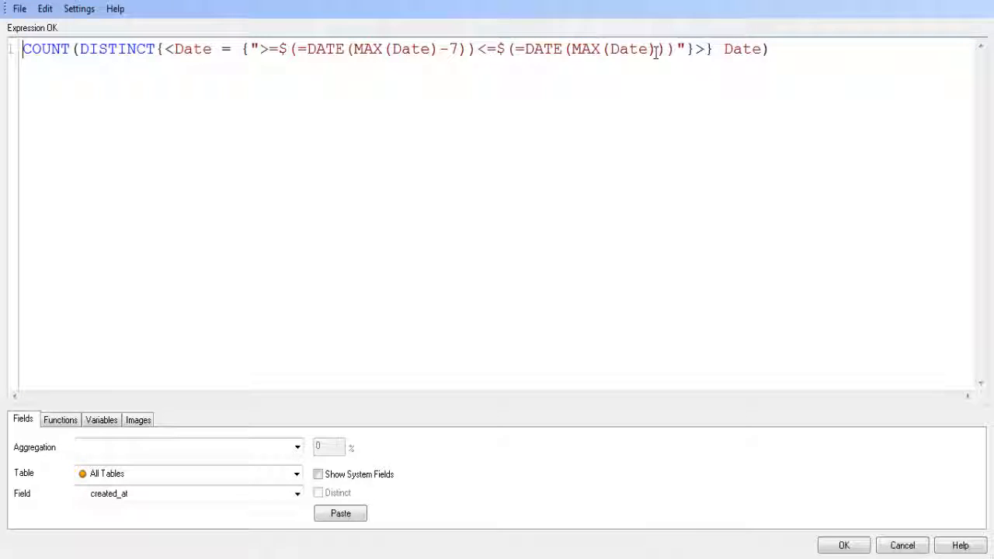
{"action": "left_click", "coordinate": [657, 50]}
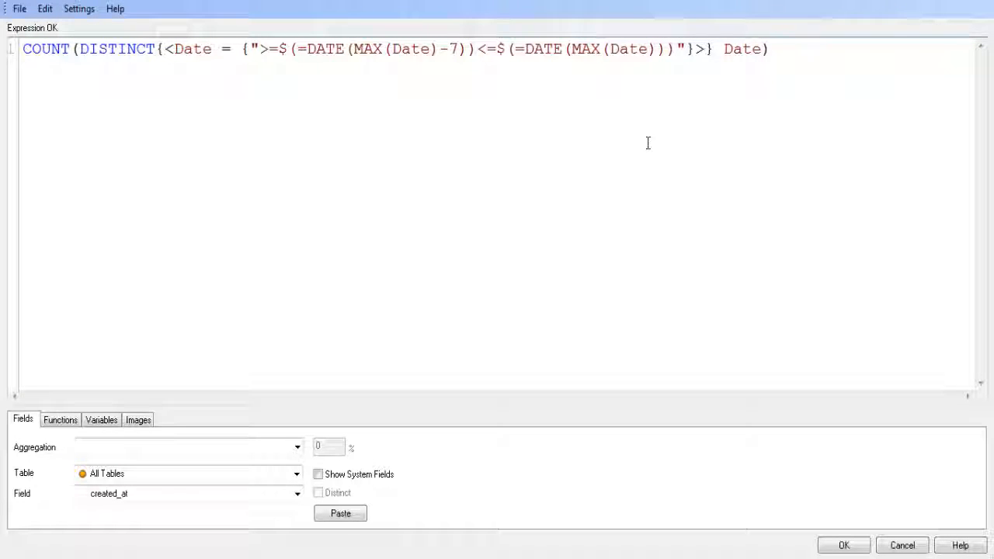
{"action": "type", "text": "-1"}
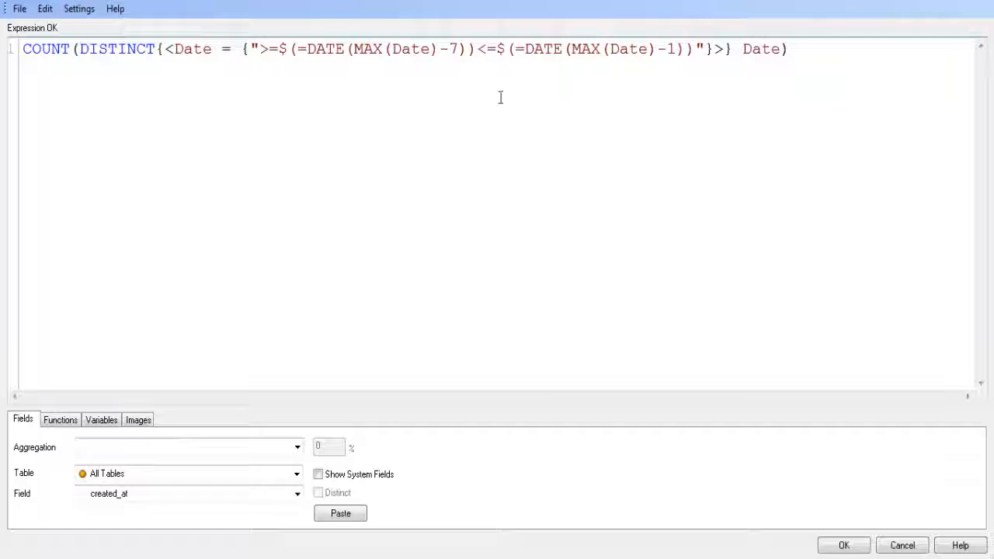
{"action": "left_click", "coordinate": [852, 546]}
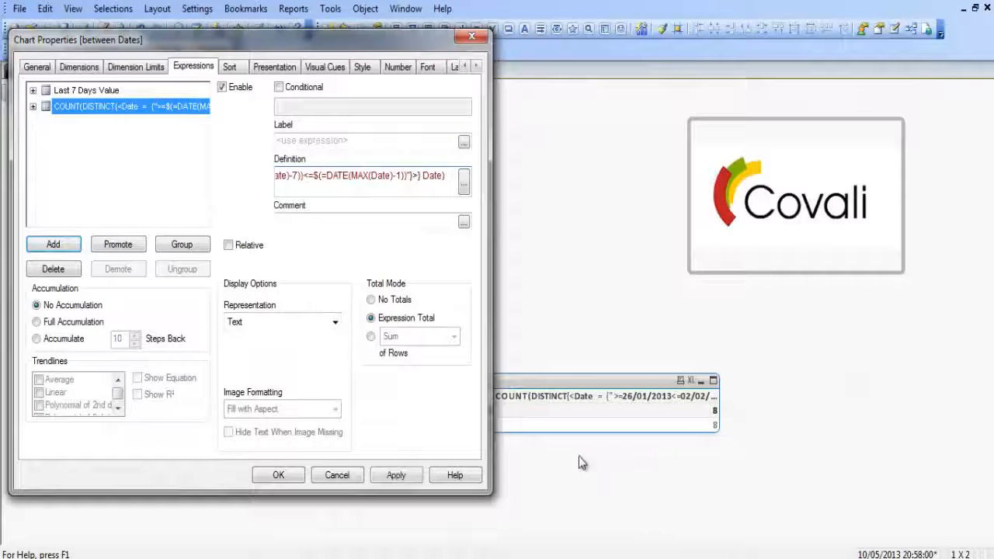
{"action": "left_click", "coordinate": [395, 476]}
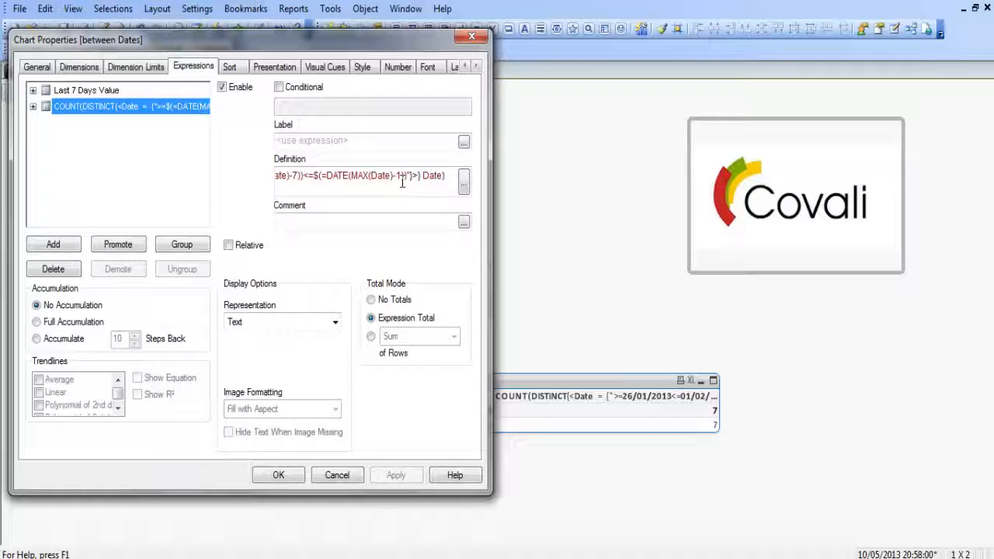
Set the COUNT(DISTINCT) expression's date range to run from MAX(Date)-6 up to MAX(Date) and apply the change.
{"action": "key", "text": "BackSpace"}
{"action": "key", "text": "BackSpace"}
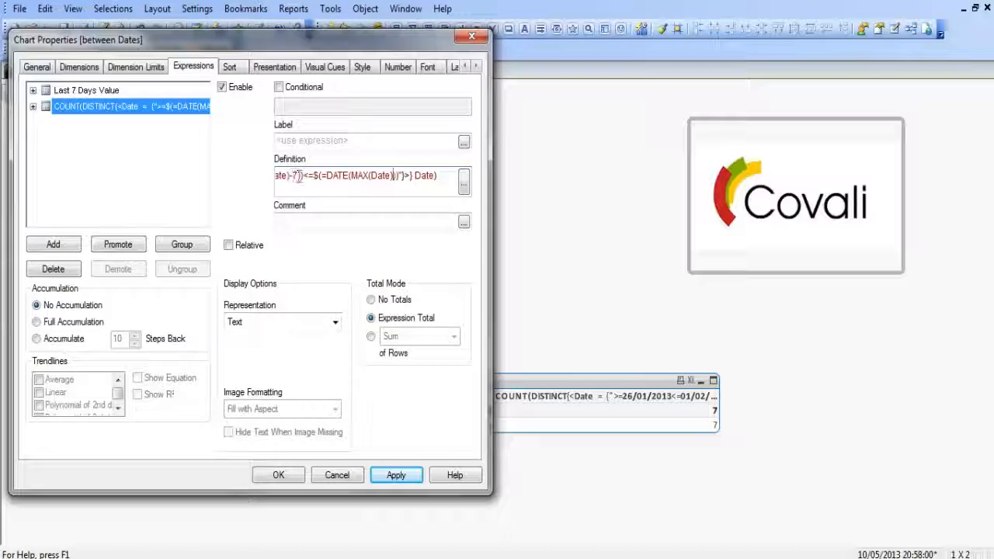
{"action": "key", "text": "BackSpace"}
{"action": "key", "text": "BackSpace"}
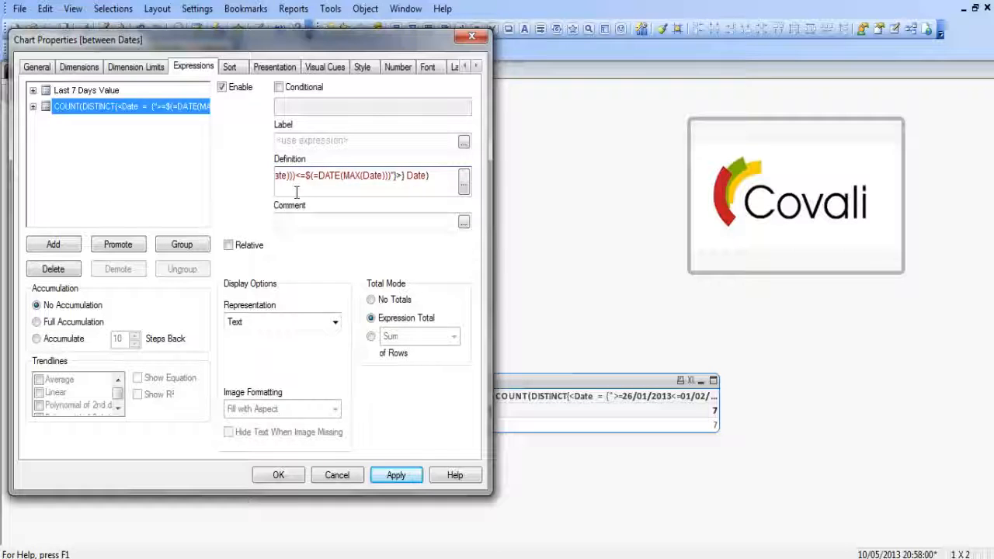
{"action": "type", "text": "-6"}
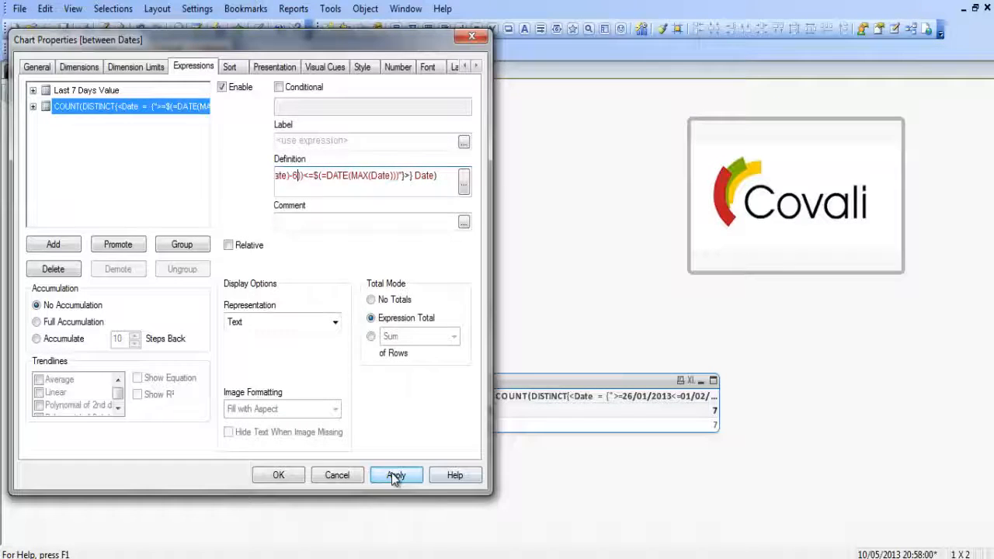
{"action": "left_click", "coordinate": [395, 477]}
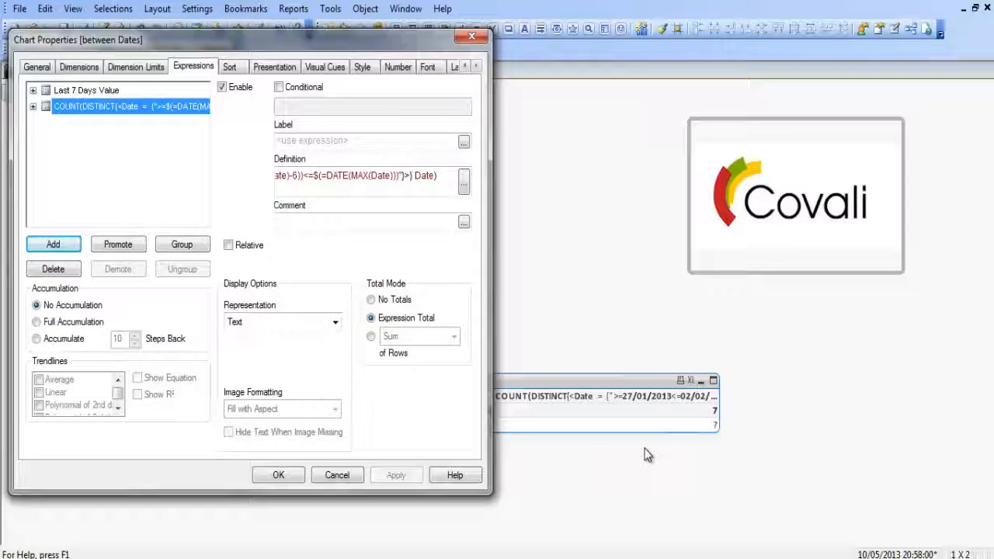
Restore the COUNT(DISTINCT) expression's date range to MAX(Date)-7 through MAX(Date)-1, apply it and close the chart properties.
{"action": "left_click", "coordinate": [464, 180]}
{"action": "left_click", "coordinate": [657, 49]}
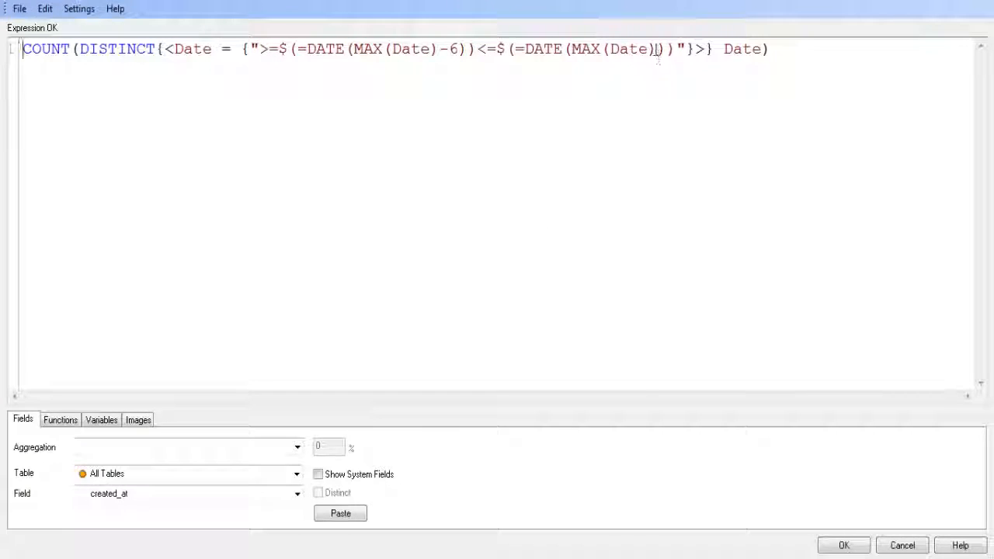
{"action": "type", "text": "-1"}
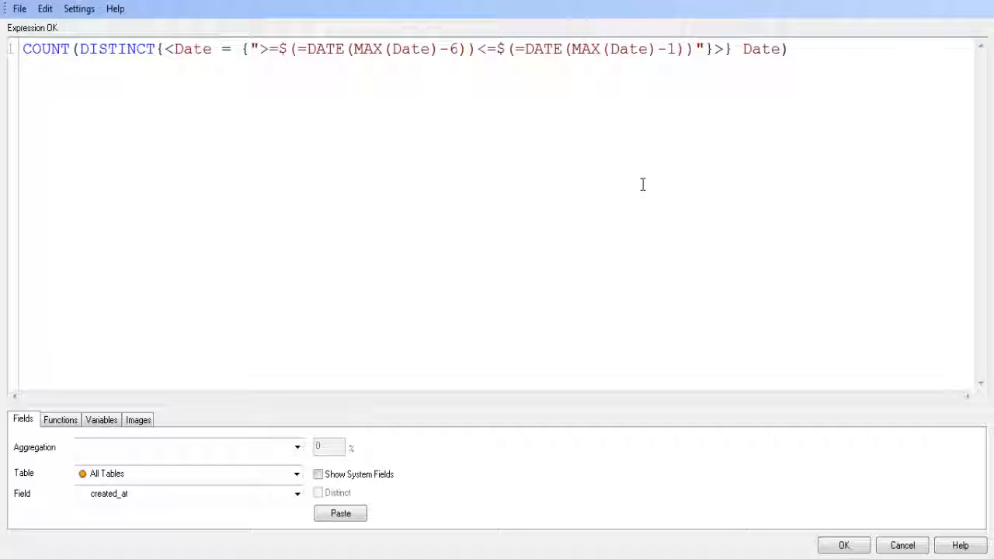
{"action": "left_click", "coordinate": [458, 51]}
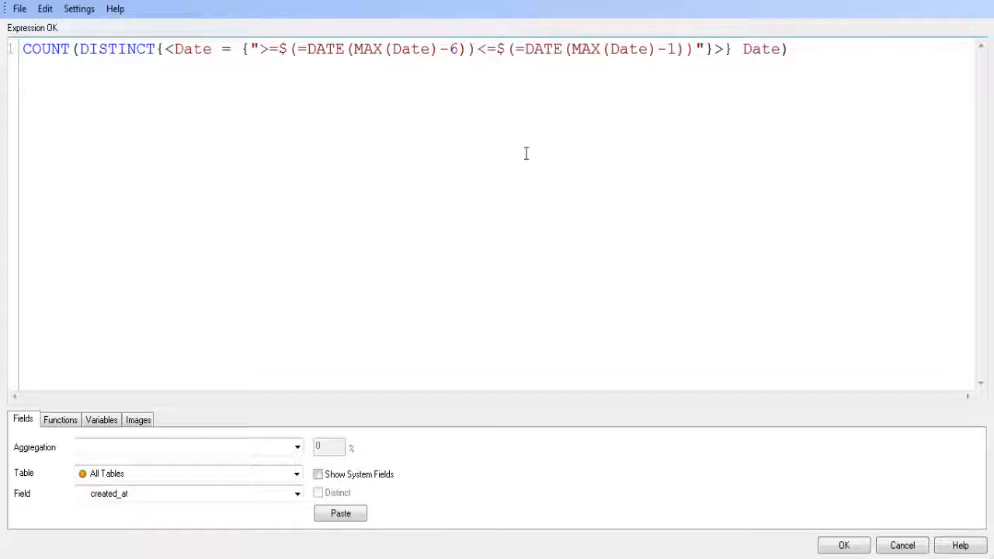
{"action": "key", "text": "BackSpace"}
{"action": "type", "text": "7"}
{"action": "left_click", "coordinate": [845, 546]}
{"action": "left_click", "coordinate": [397, 475]}
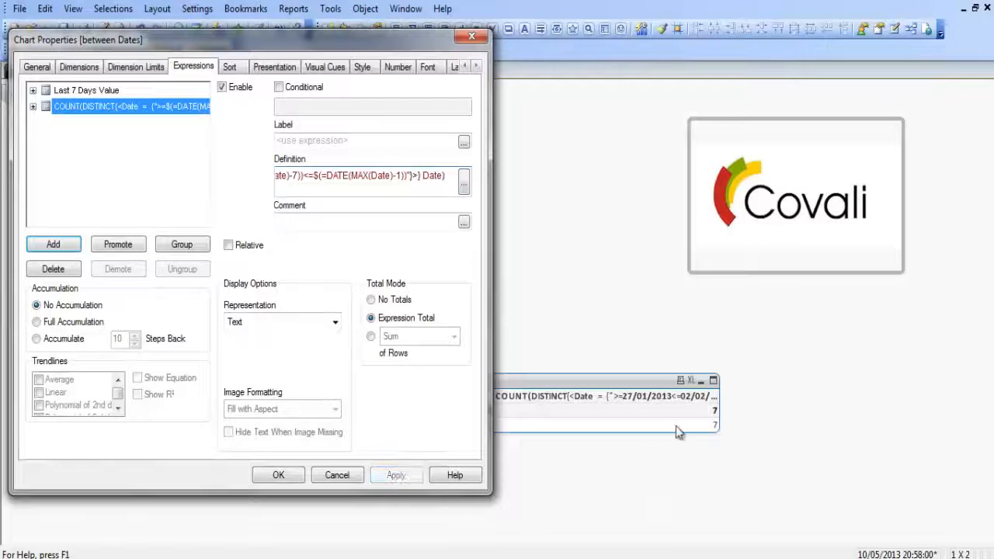
{"action": "left_click", "coordinate": [279, 476]}
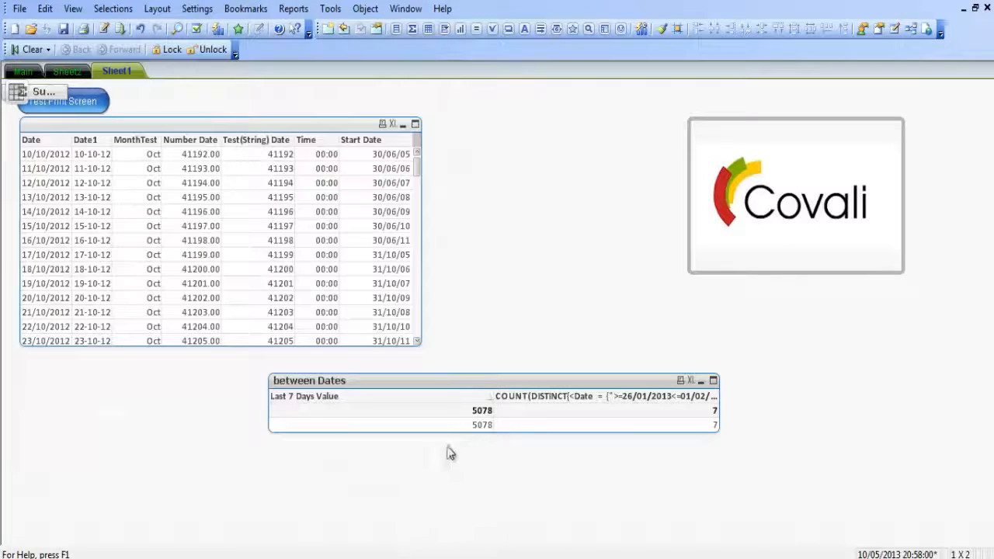
Clear the "Last 7 Days Value" label from the between Dates chart's Sum expression and accept the change.
{"action": "right_click", "coordinate": [451, 396]}
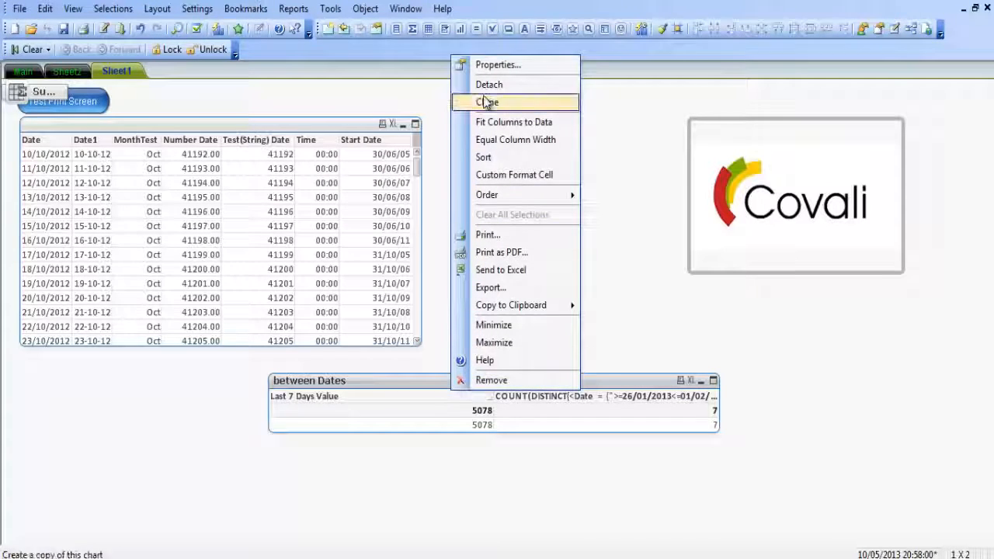
{"action": "left_click", "coordinate": [493, 64]}
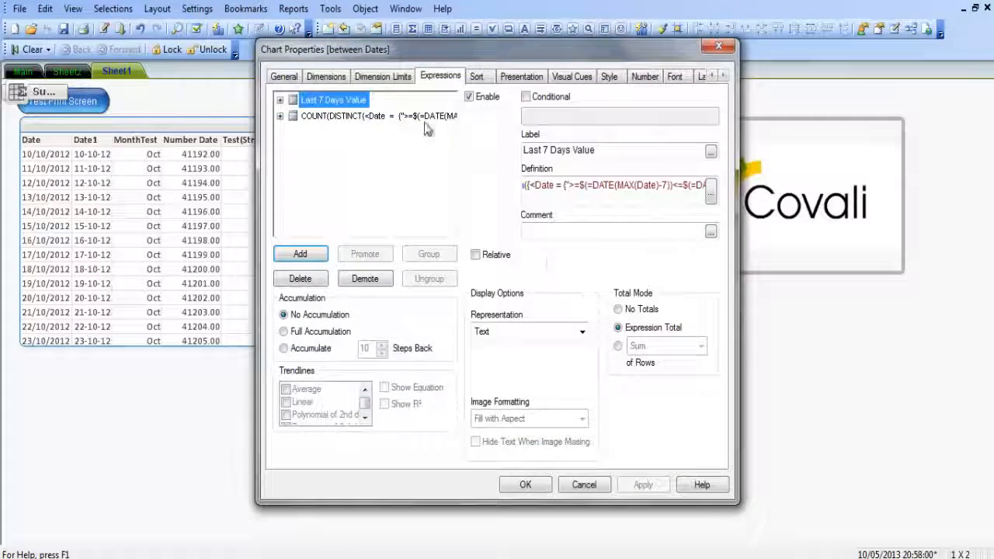
{"action": "key", "text": "shift+Home"}
{"action": "key", "text": "BackSpace"}
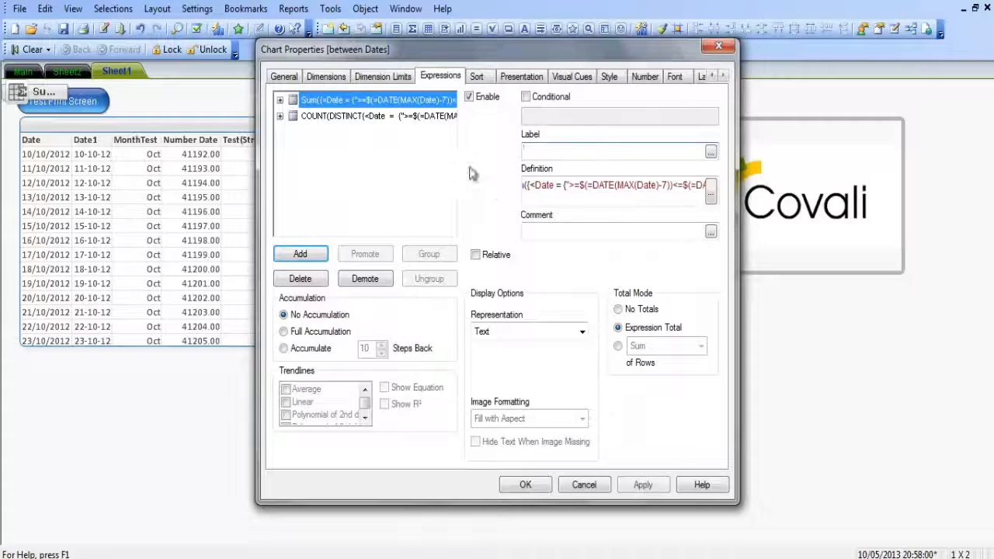
{"action": "left_click", "coordinate": [633, 485]}
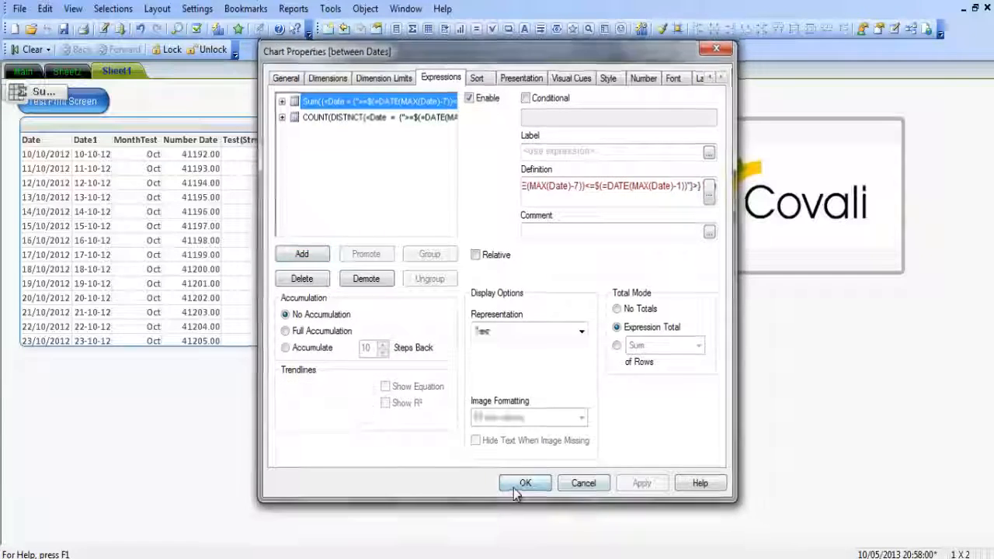
{"action": "left_click", "coordinate": [526, 483]}
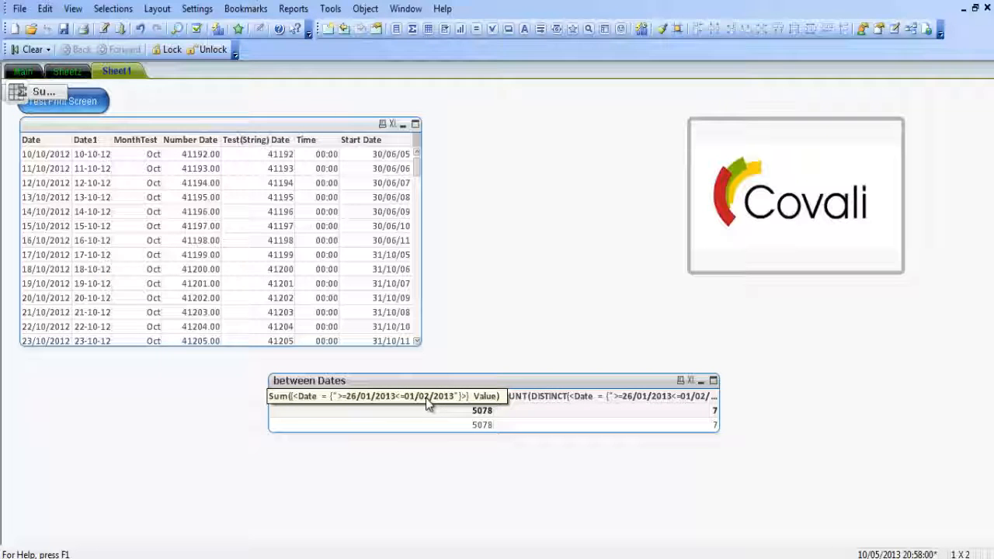
Change the Sum expression's lower date bound to MAX(Date)-30, apply it and close the chart properties.
{"action": "right_click", "coordinate": [427, 397]}
{"action": "left_click", "coordinate": [466, 72]}
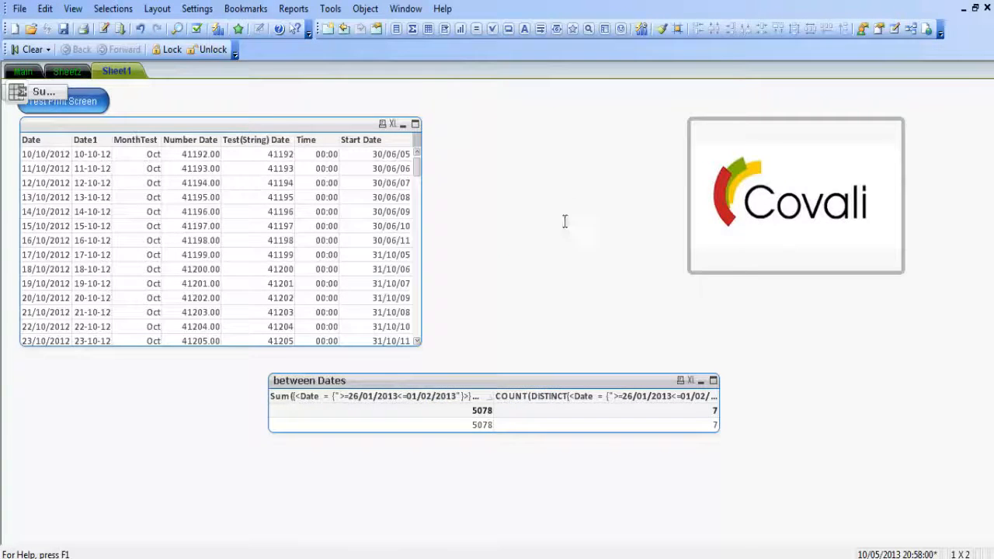
{"action": "left_click", "coordinate": [711, 191]}
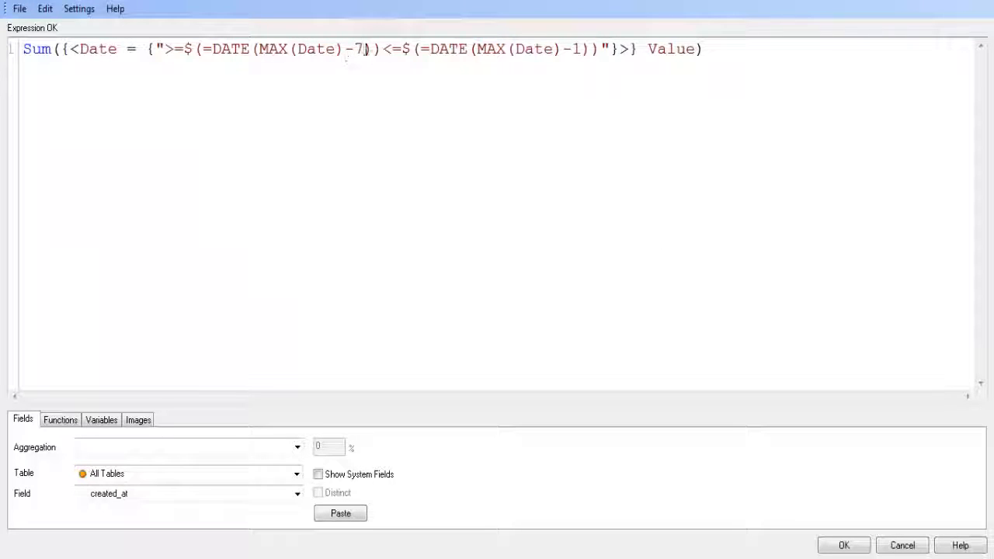
{"action": "left_click", "coordinate": [366, 49]}
{"action": "key", "text": "BackSpace"}
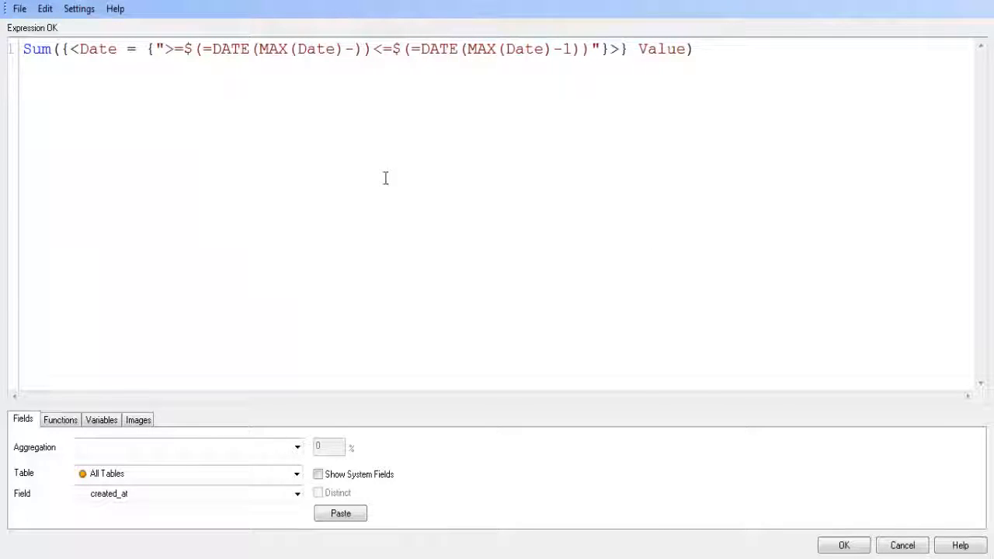
{"action": "type", "text": "30"}
{"action": "left_click", "coordinate": [839, 546]}
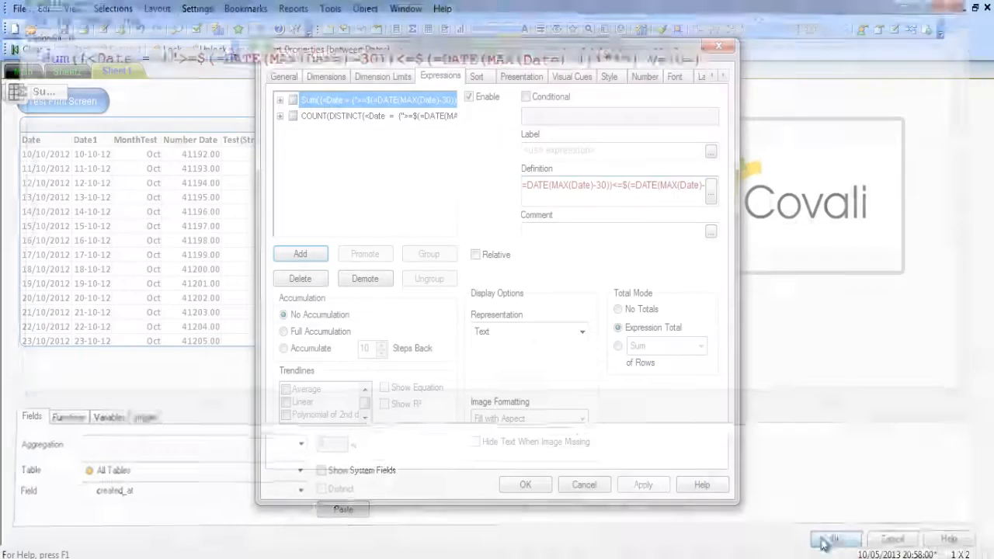
{"action": "left_click", "coordinate": [639, 485]}
{"action": "left_click_drag", "start_coordinate": [481, 54], "coordinate": [362, 43]}
{"action": "left_click", "coordinate": [408, 470]}
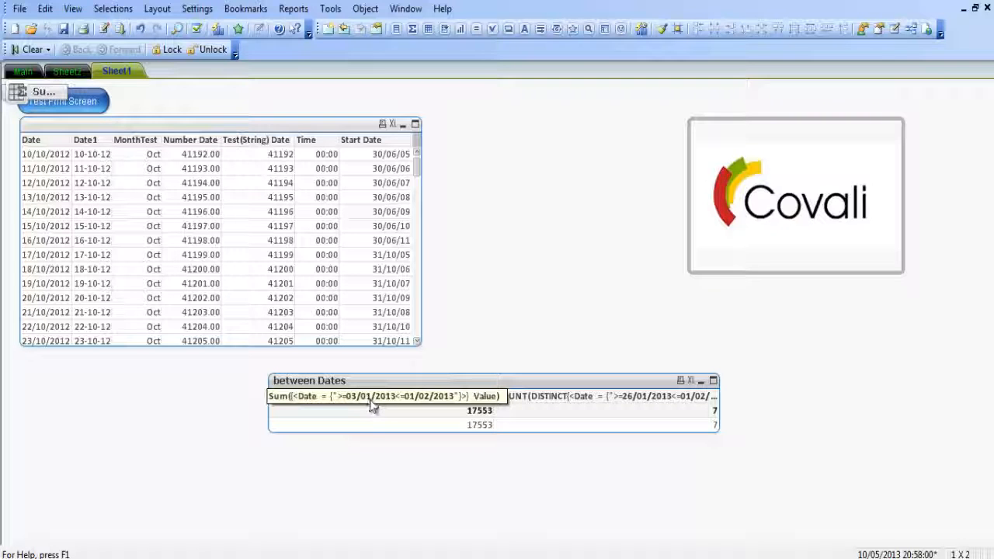
Change the Sum expression's lower date bound to MAX(Date)-90 in the between Dates chart and close its properties.
{"action": "right_click", "coordinate": [432, 398]}
{"action": "left_click", "coordinate": [544, 64]}
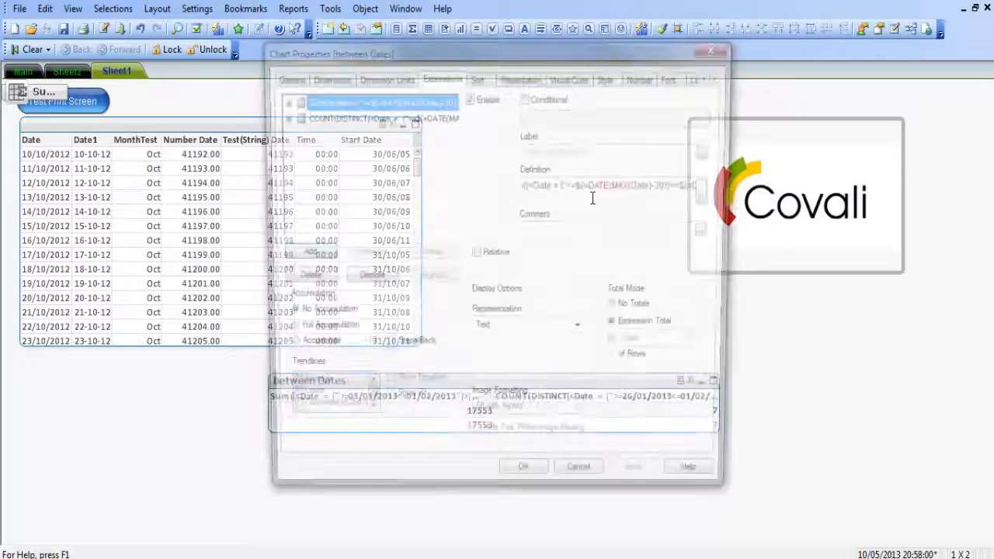
{"action": "left_click", "coordinate": [672, 185]}
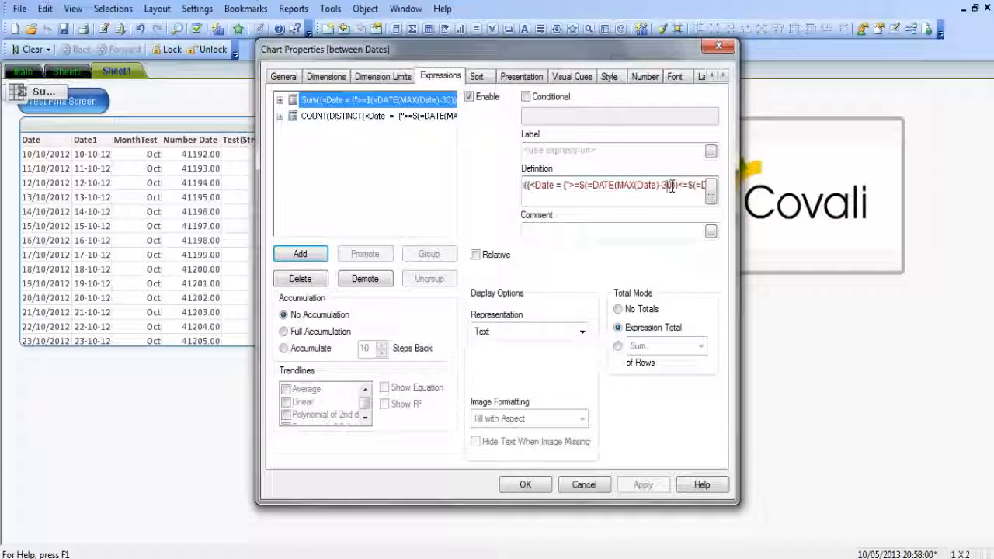
{"action": "key", "text": "BackSpace"}
{"action": "key", "text": "BackSpace"}
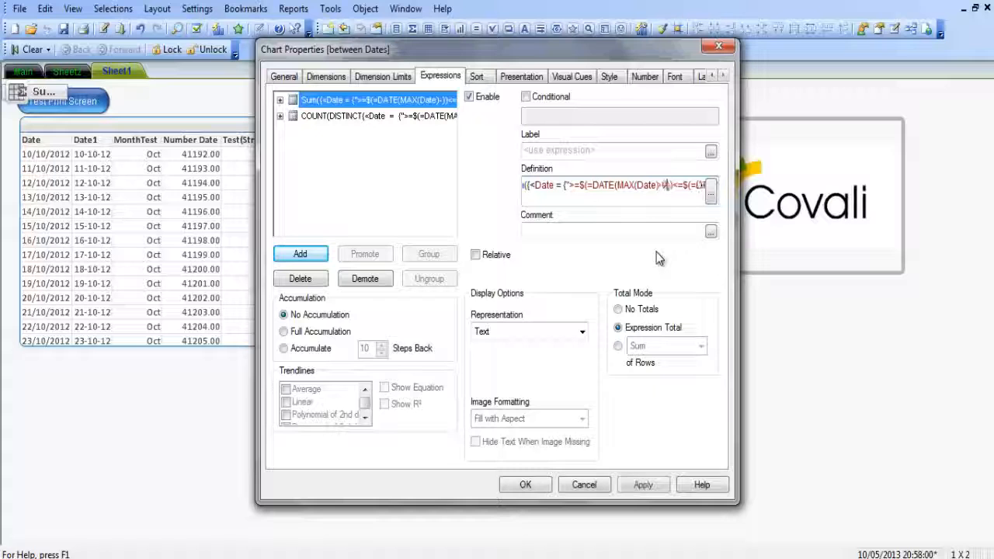
{"action": "type", "text": "90"}
{"action": "left_click", "coordinate": [522, 486]}
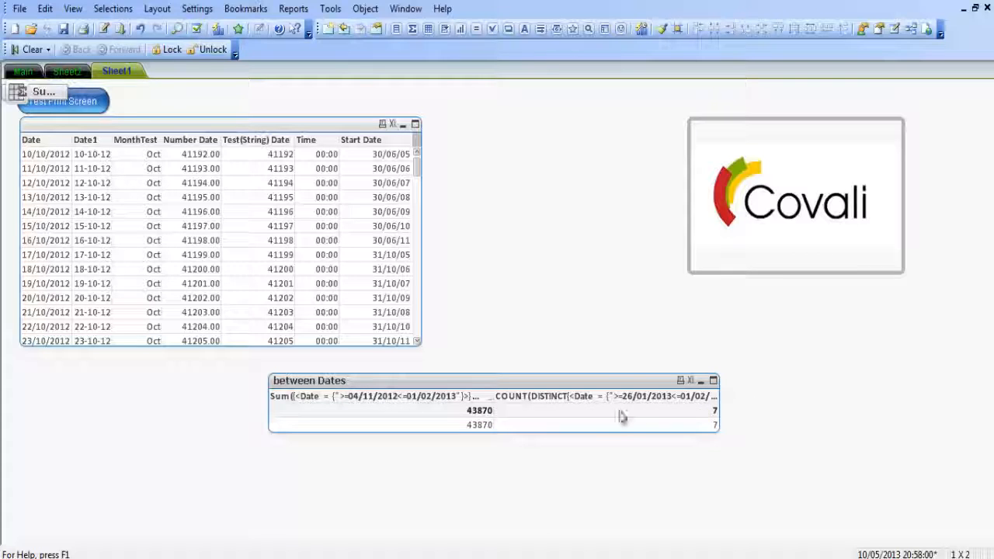
Edit the full Sum expression and remove the date calculations from both bounds, leaving Sum({<Date = {">=$(=)<=$(=)"}>} Value).
{"action": "right_click", "coordinate": [461, 380]}
{"action": "left_click", "coordinate": [509, 108]}
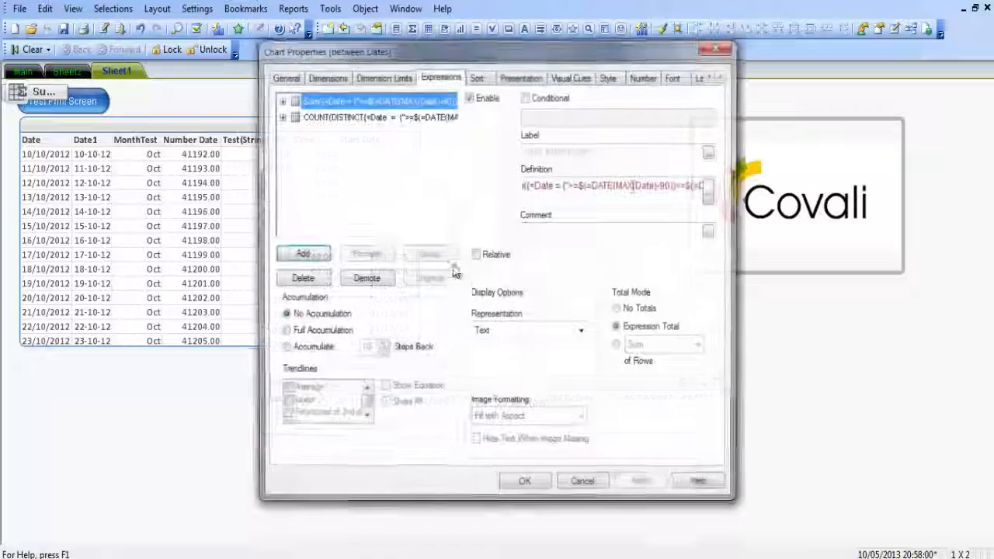
{"action": "left_click", "coordinate": [711, 193]}
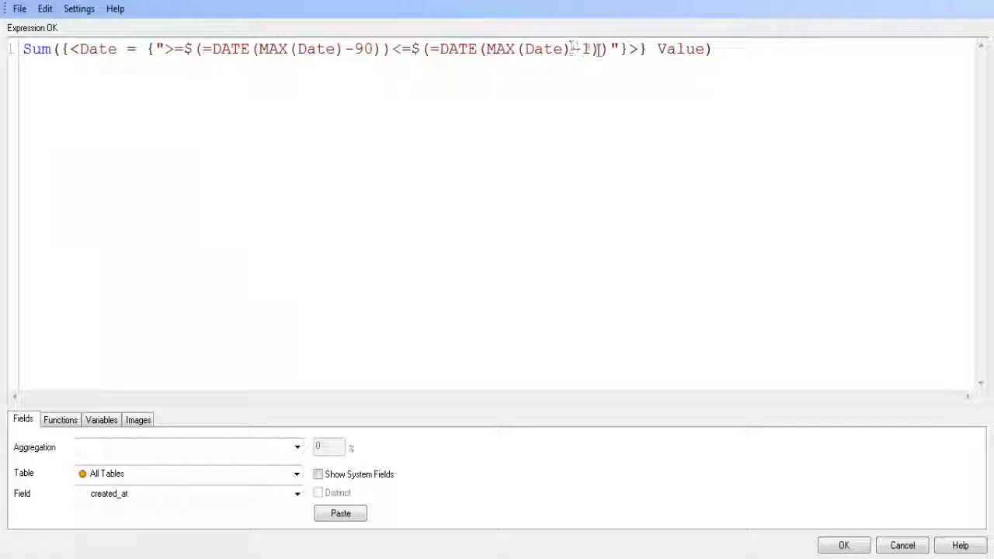
{"action": "left_click_drag", "start_coordinate": [603, 50], "coordinate": [444, 52]}
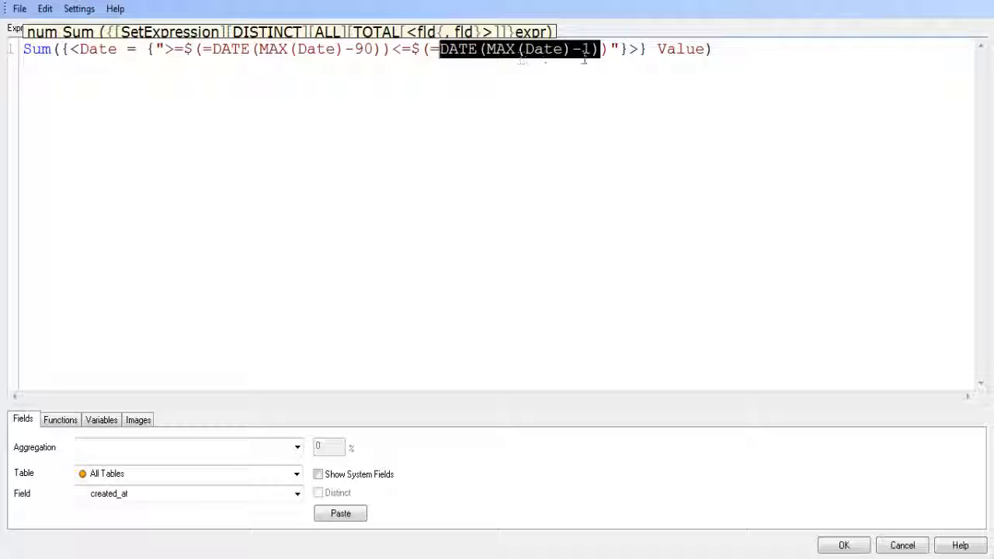
{"action": "key", "text": "Delete"}
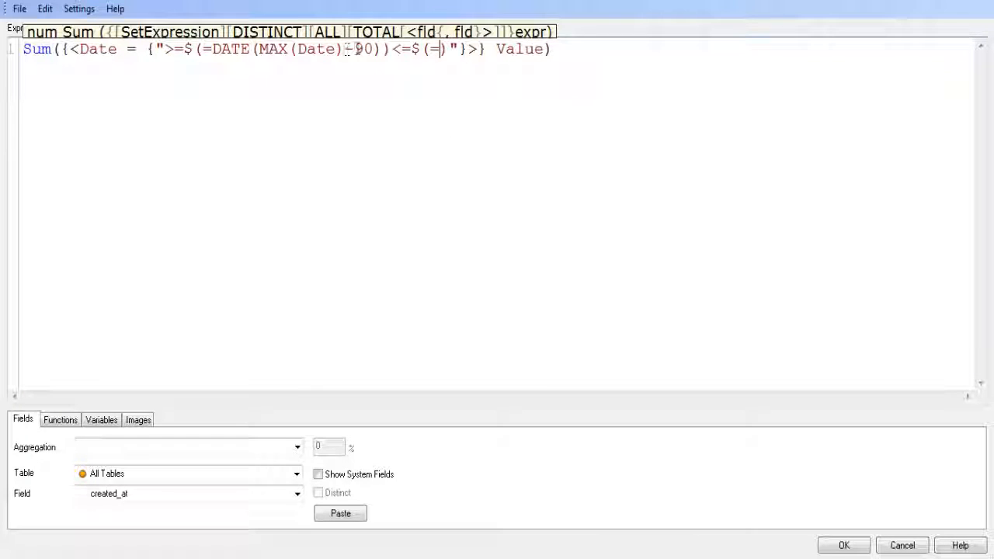
{"action": "left_click_drag", "start_coordinate": [380, 48], "coordinate": [214, 49]}
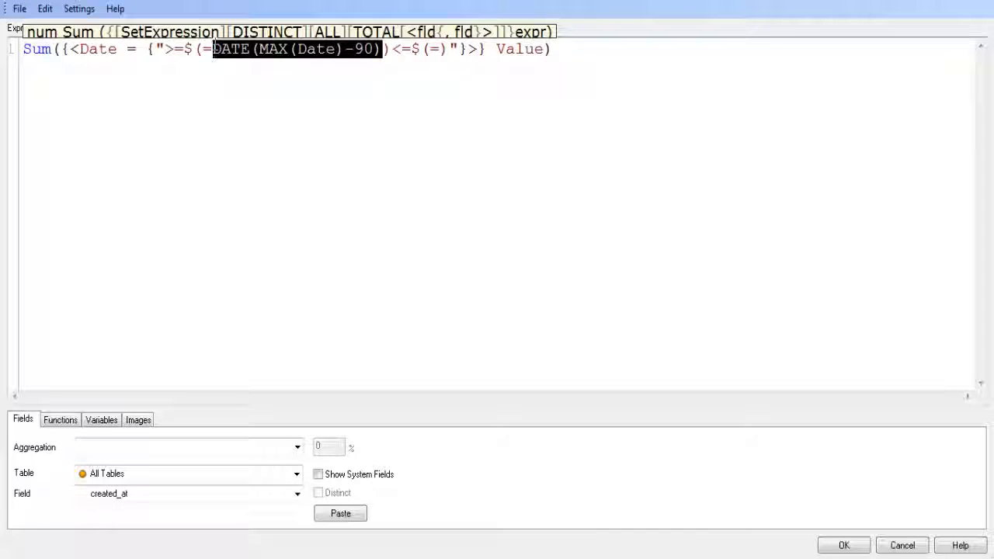
{"action": "key", "text": "ctrl+x"}
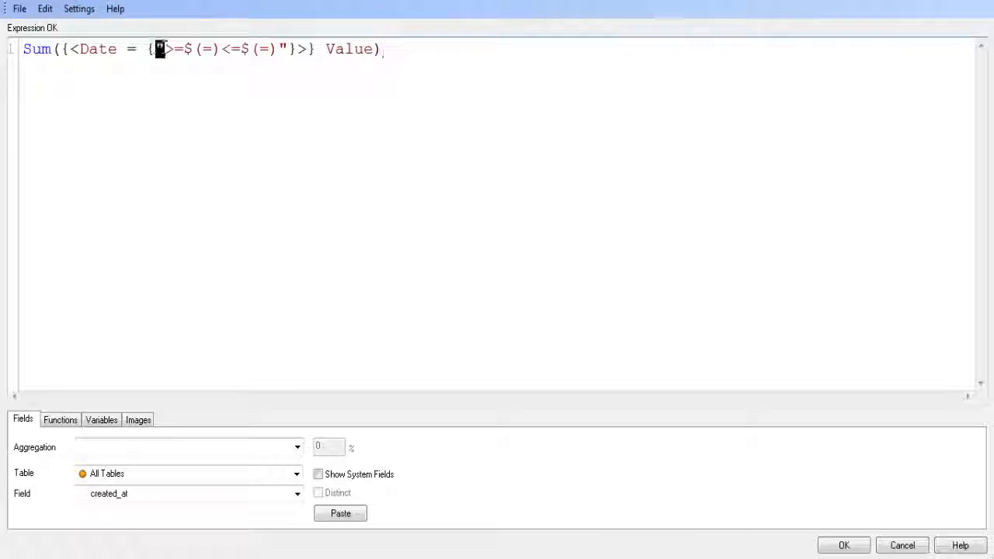
{"action": "left_click_drag", "start_coordinate": [163, 48], "coordinate": [292, 52]}
{"action": "left_click", "coordinate": [227, 50]}
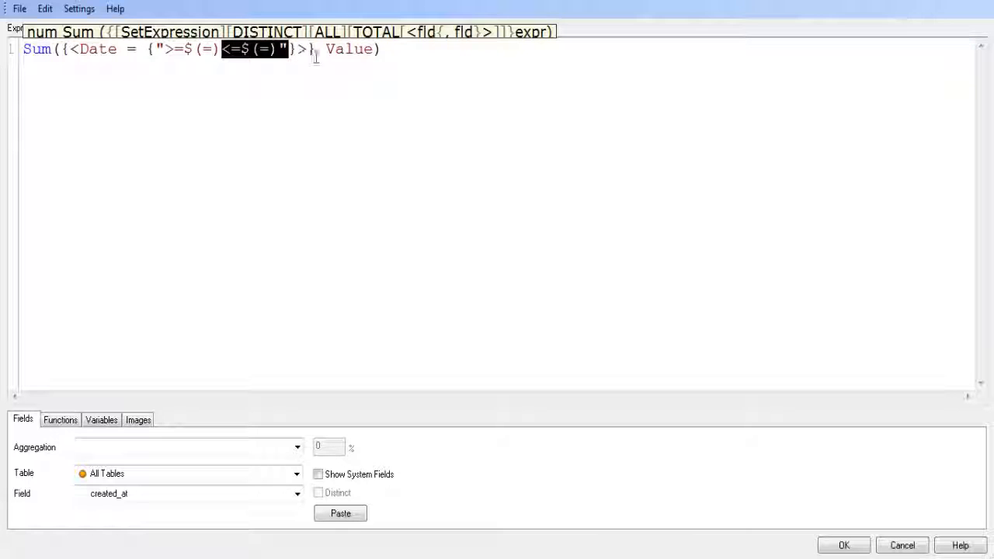
{"action": "left_click", "coordinate": [435, 48]}
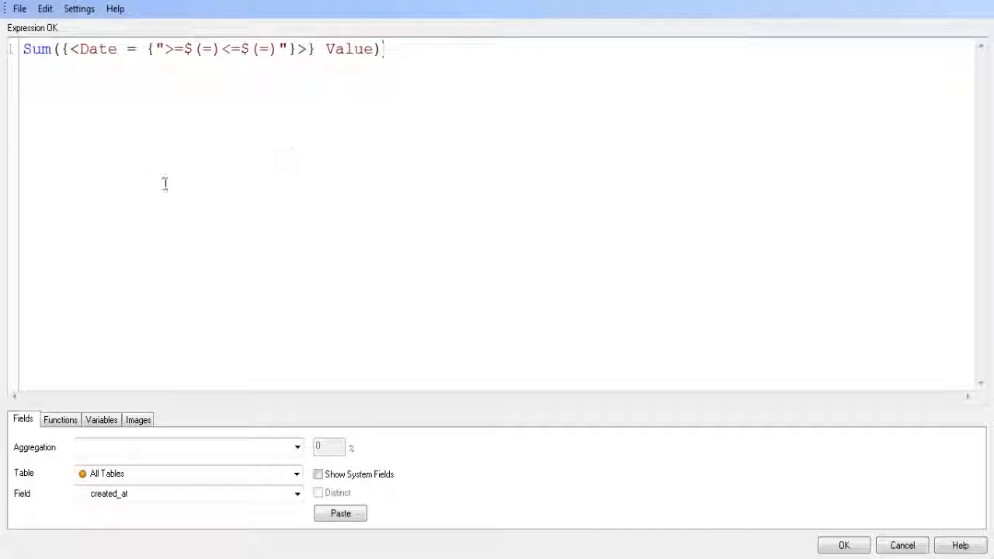